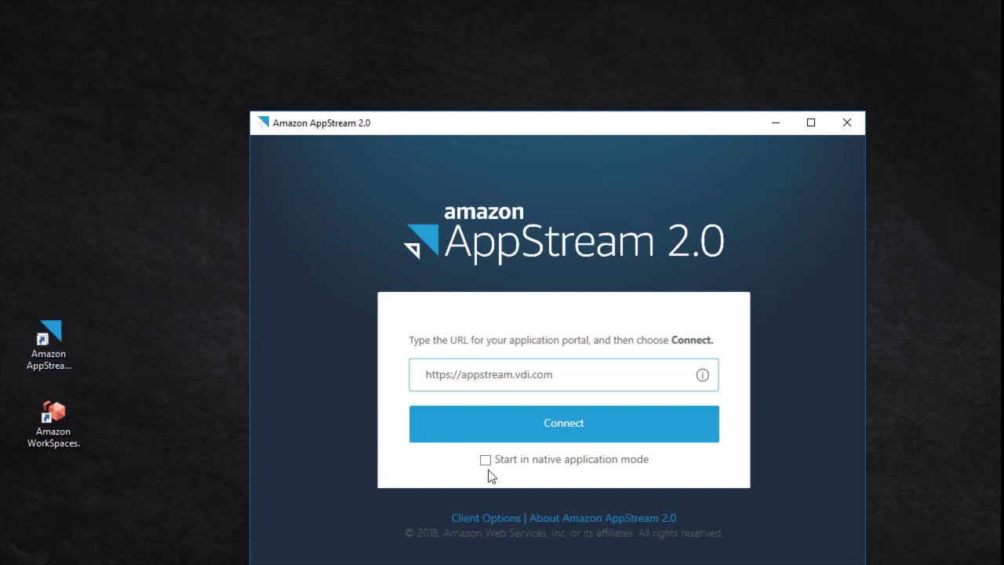
Step: Connect to the AppStream portal and sign in with the lab username and password
left_click(597, 421)
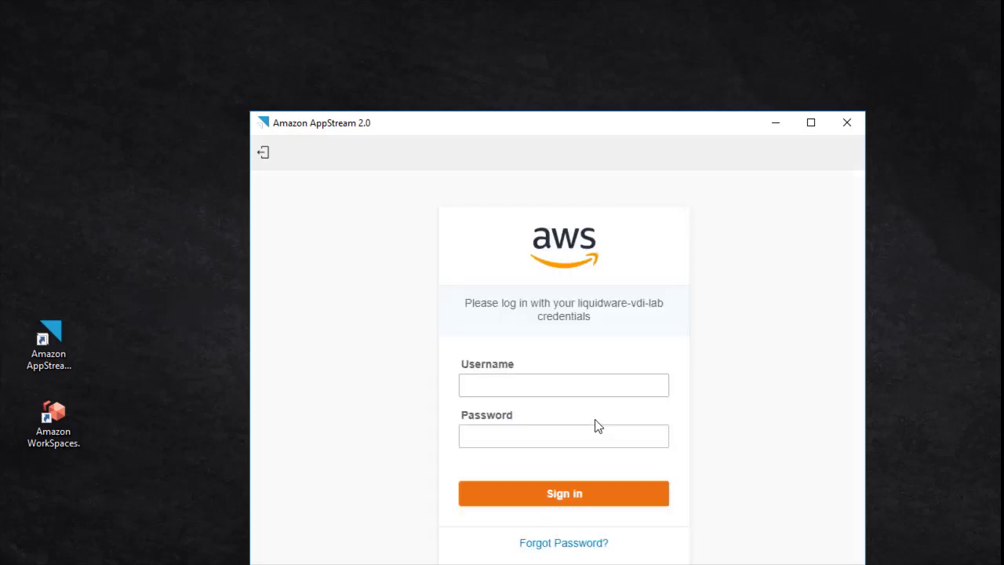
left_click(499, 386)
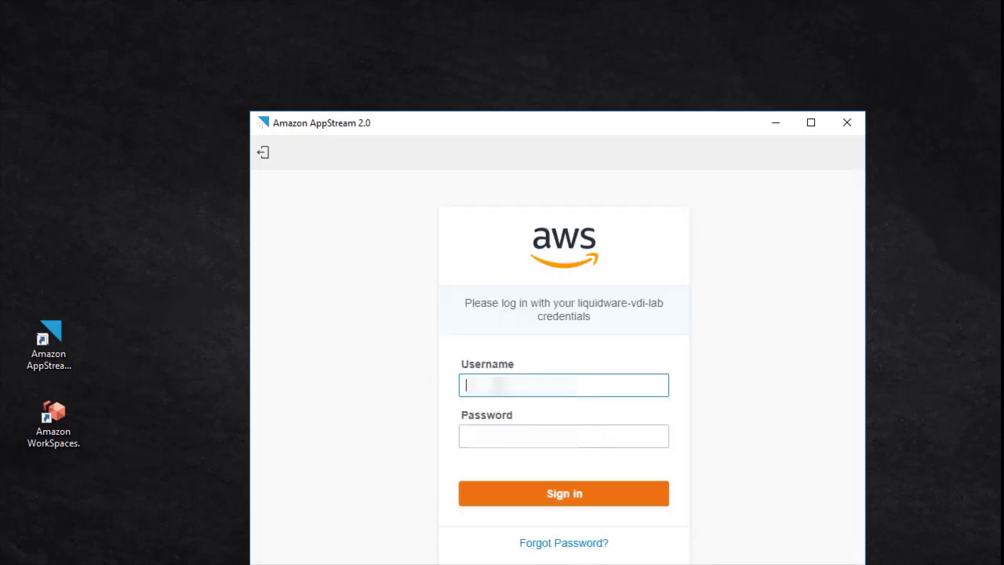
type("user01a")
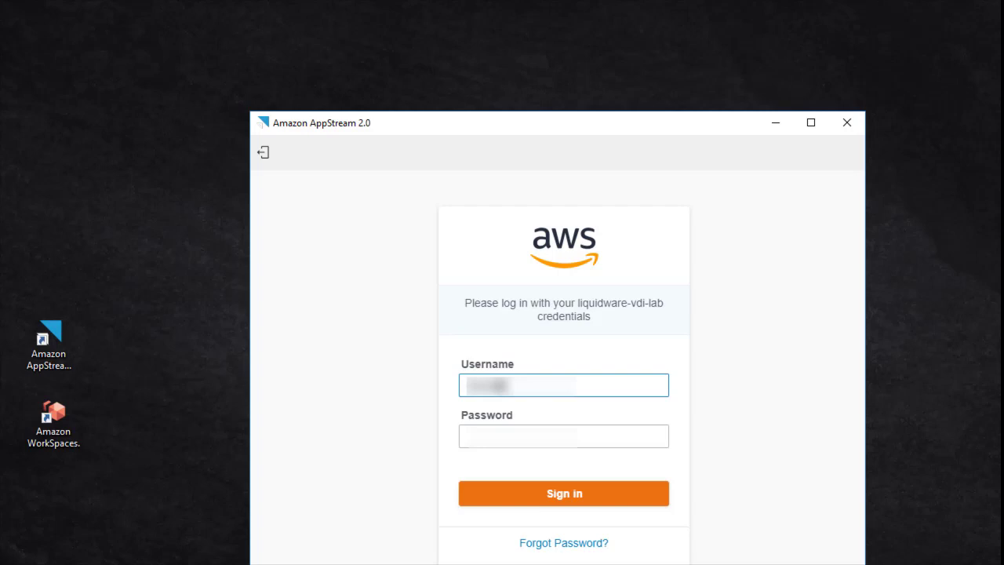
type("bwar")
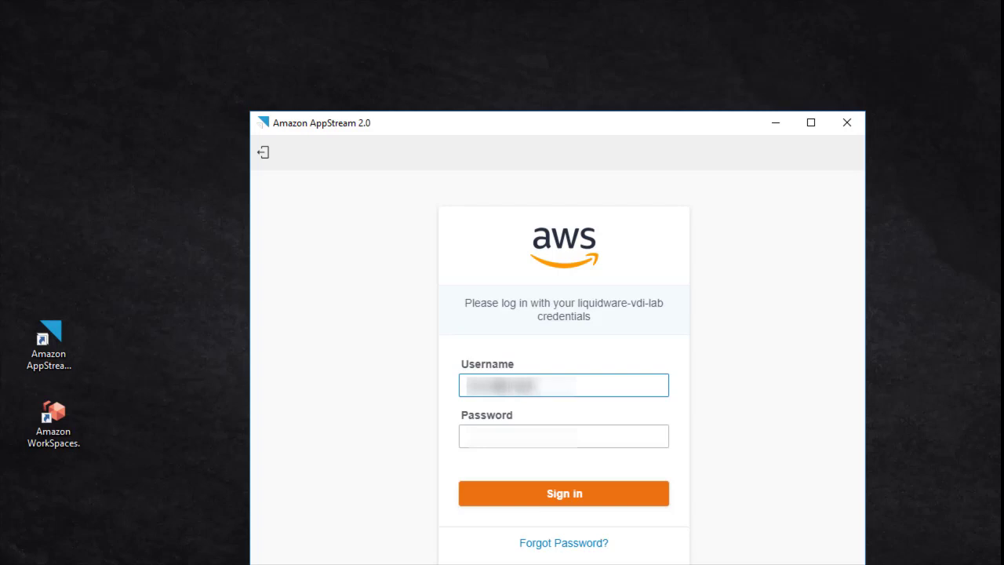
type("e123")
key("Tab")
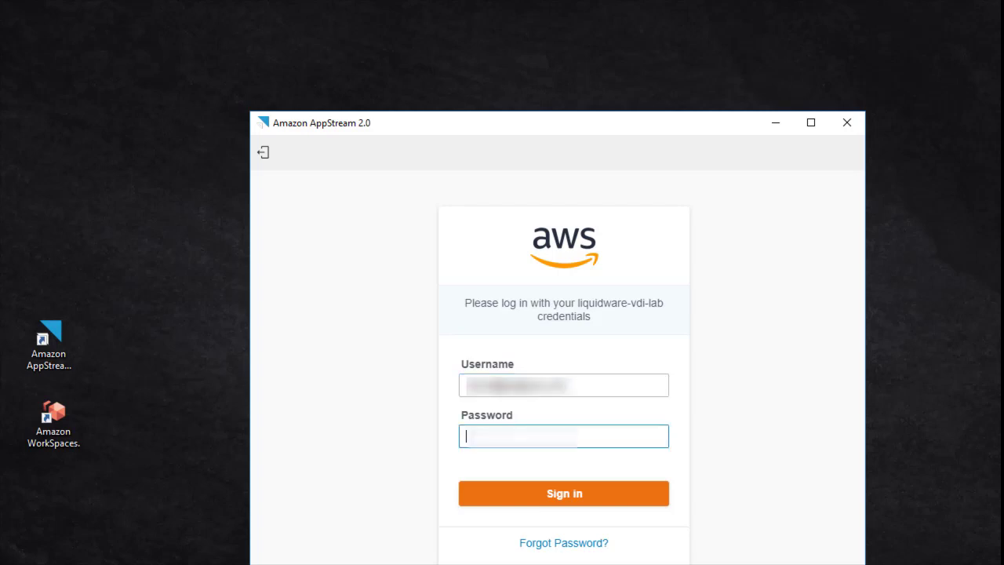
type("**")
type("*****")
key("Return")
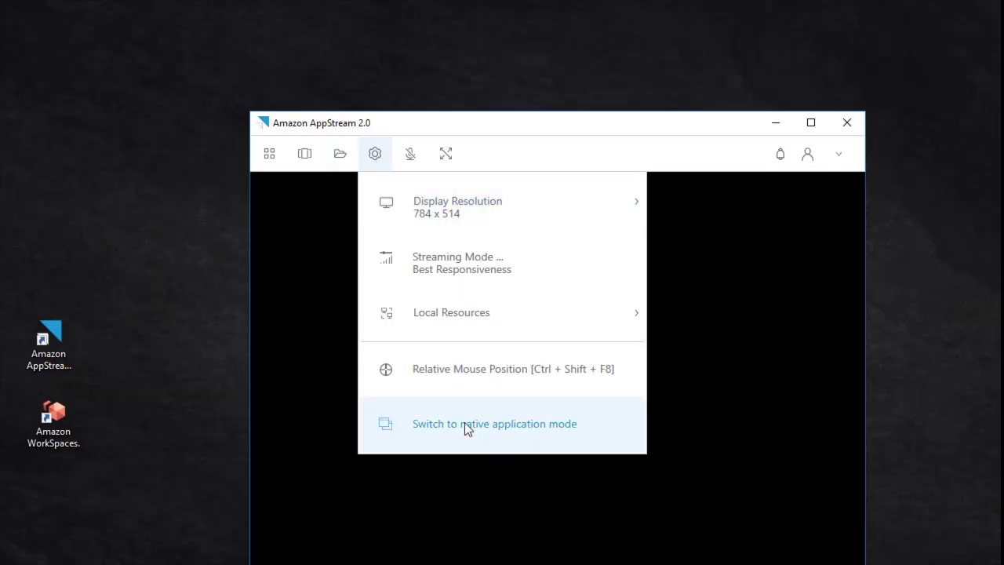
Step: Switch the session to native application mode and launch Firefox and Windows Explorer
left_click(464, 424)
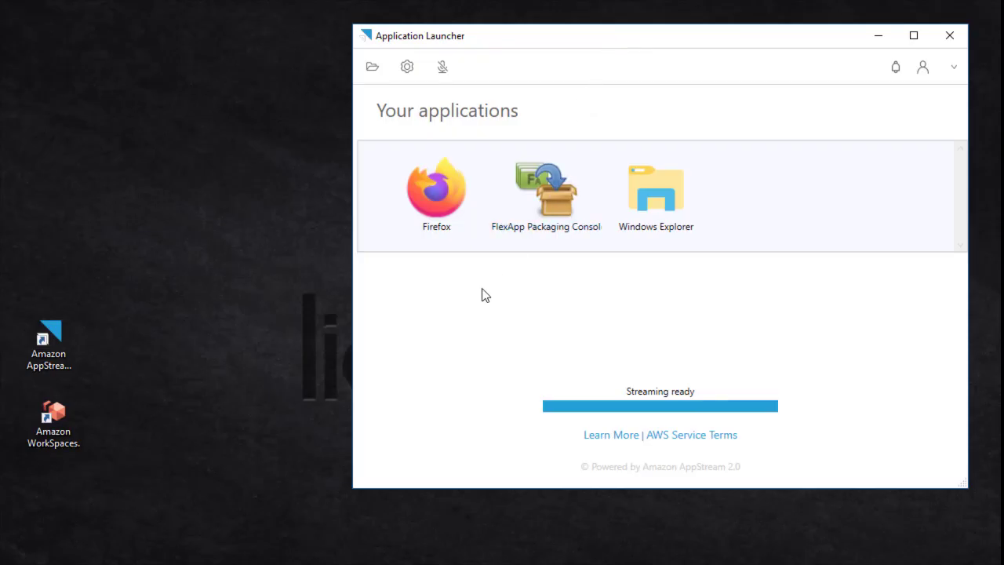
left_click(446, 192)
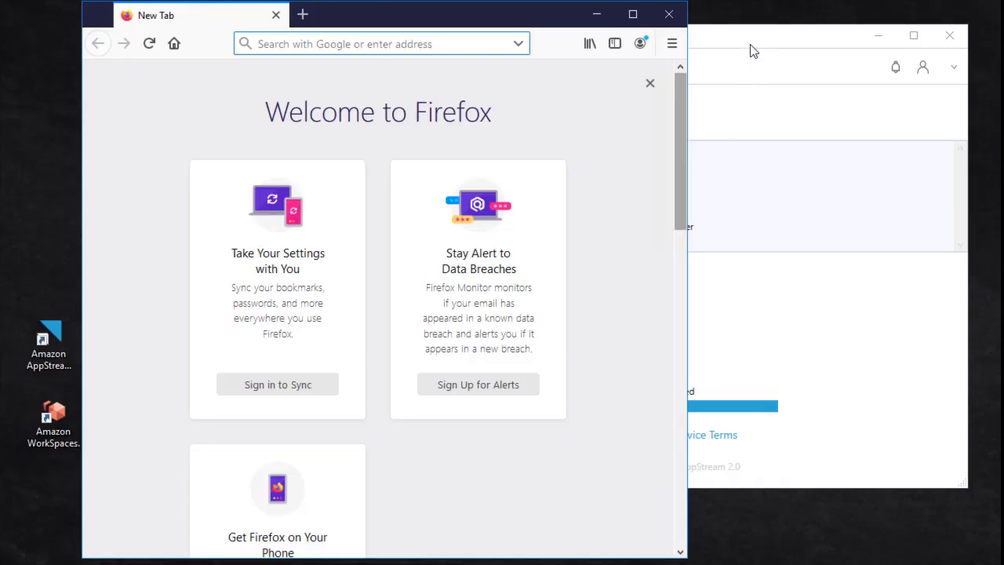
left_click(751, 53)
left_click(657, 196)
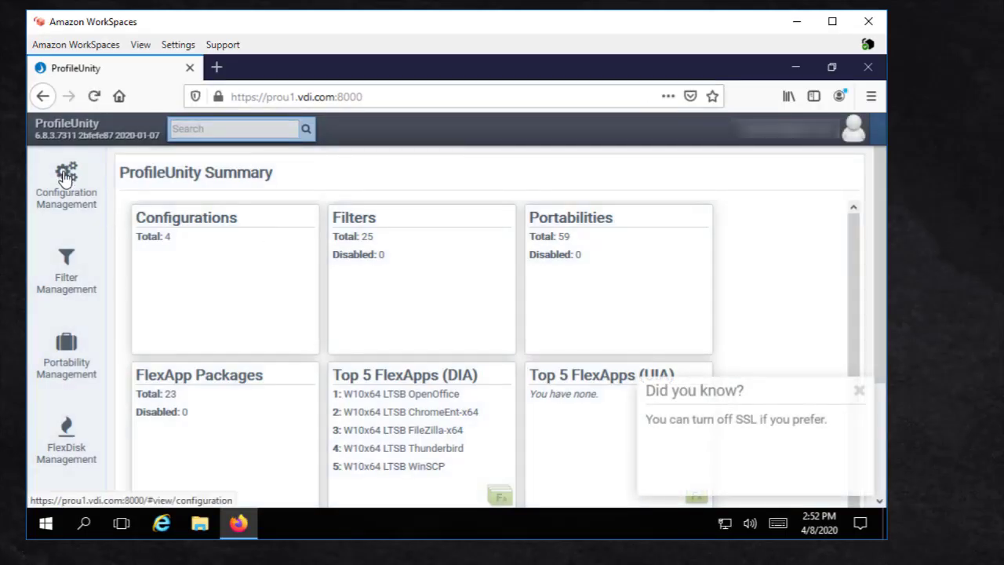
Step: Open the AmazonAppStreamUS configuration in Configuration Management and view its FlexApp DIA rules
left_click(66, 176)
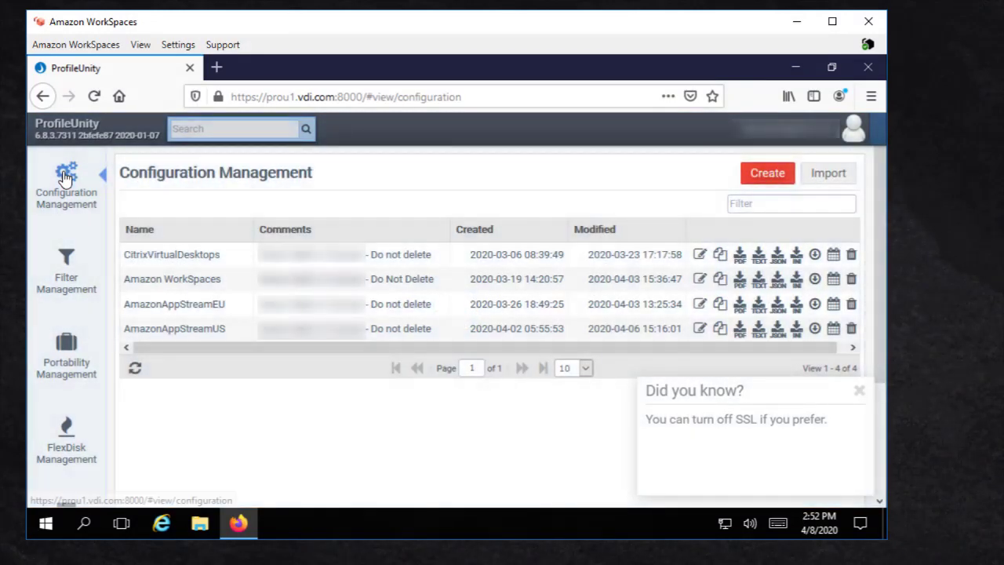
double_click(217, 330)
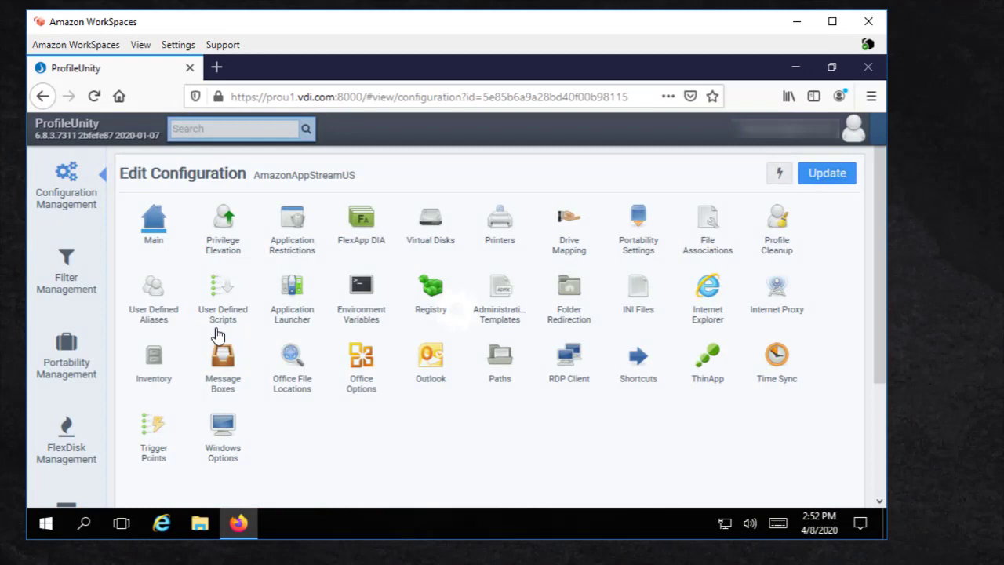
left_click(362, 222)
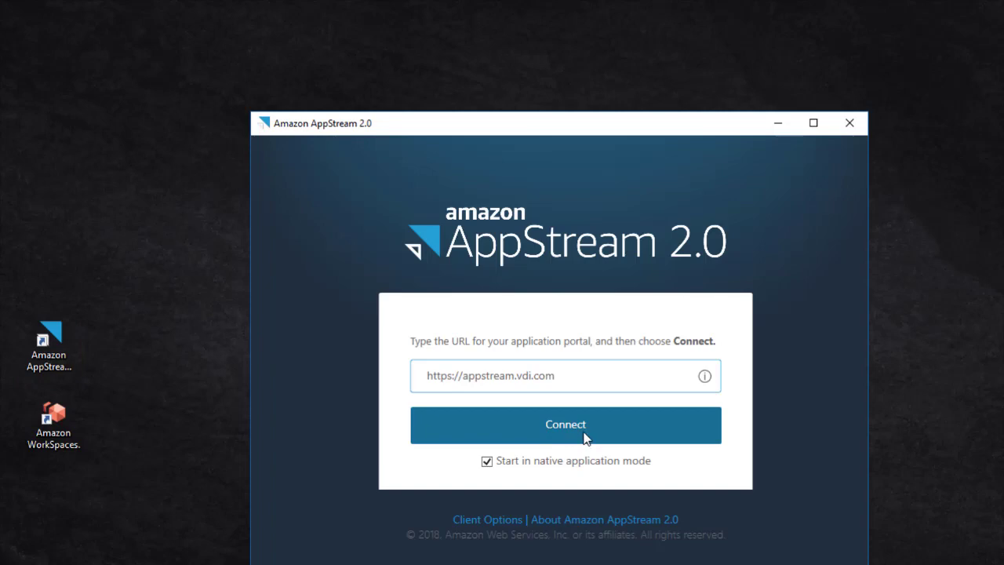
Step: Reconnect to the portal in native mode and sign in with the test user's credentials
left_click(584, 436)
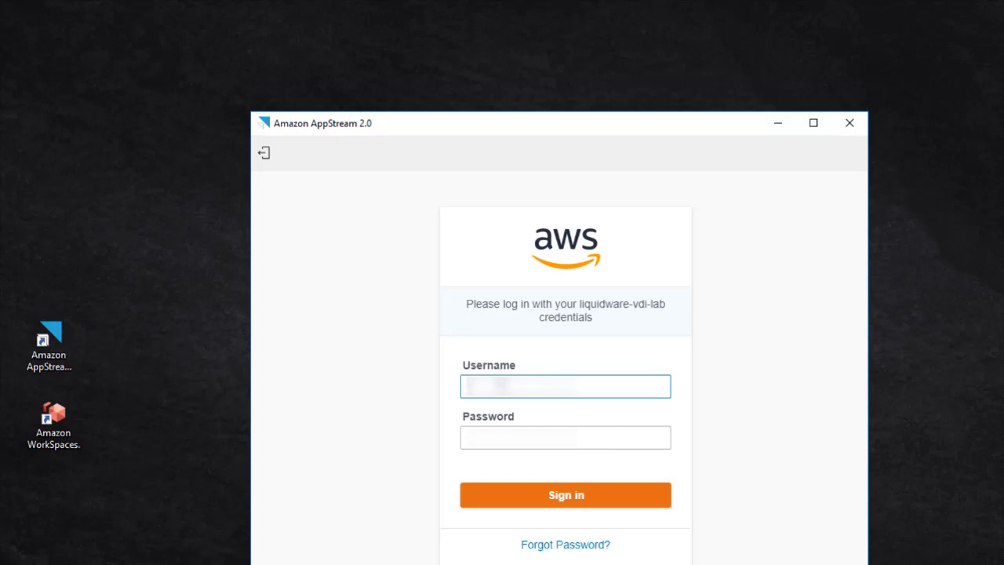
type("testuser")
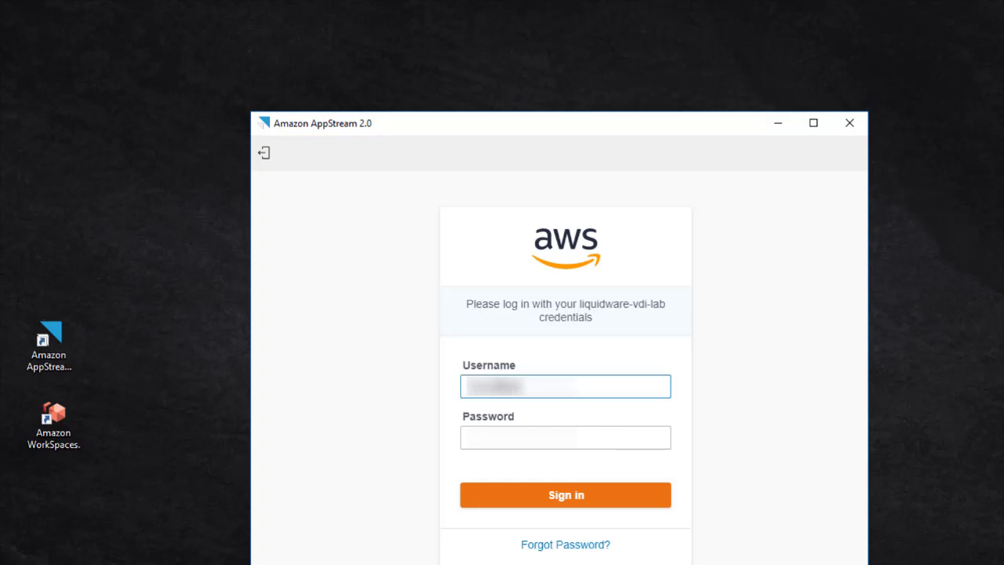
type("01@liq")
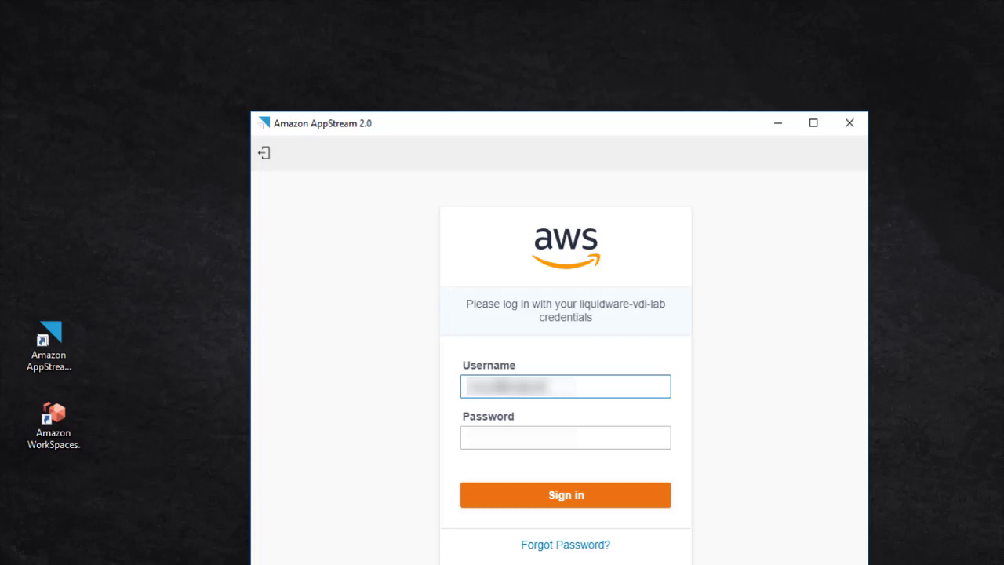
type("uid")
key("Tab")
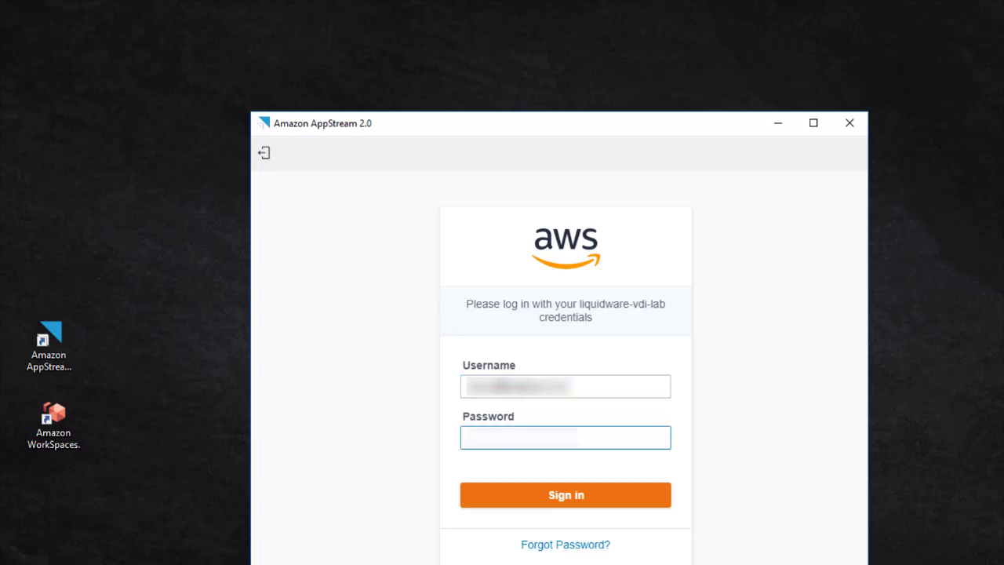
type("passwor")
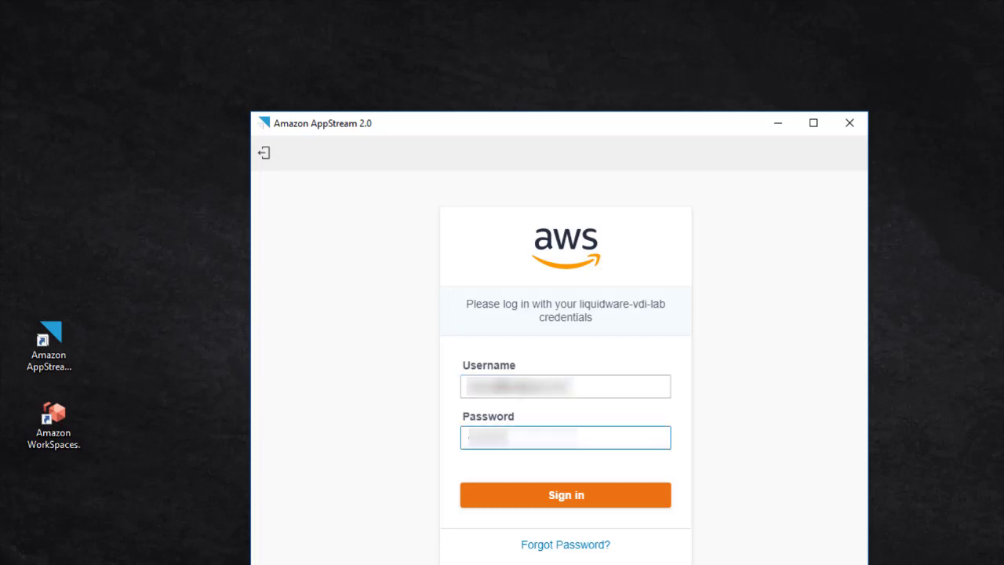
key("Return")
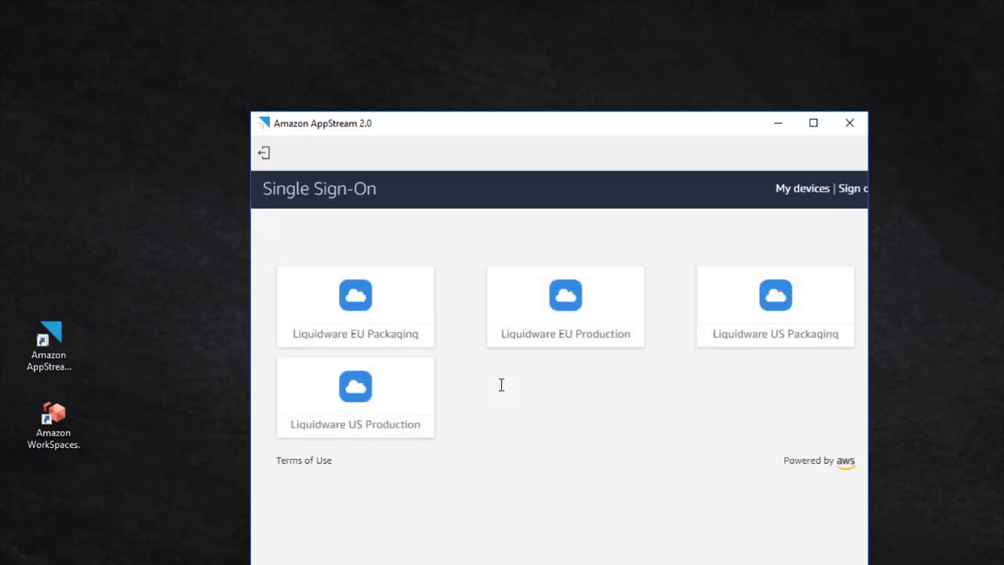
Step: Start a Liquidware US Packaging session and launch the FlexApp Packaging Console
left_click(740, 322)
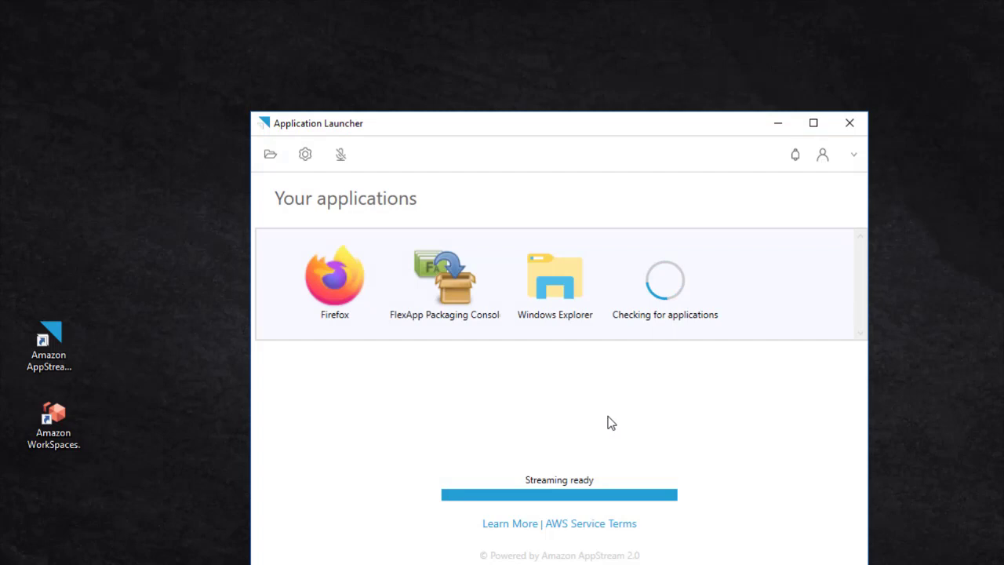
left_click(447, 299)
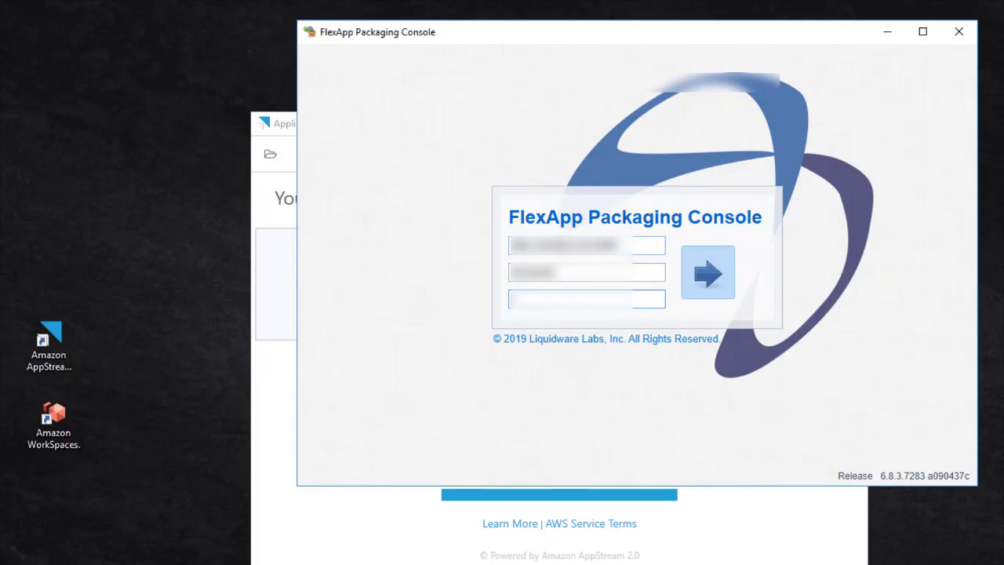
Step: Log in to the FlexApp Packaging Console and move its window up and to the right
left_click(561, 247)
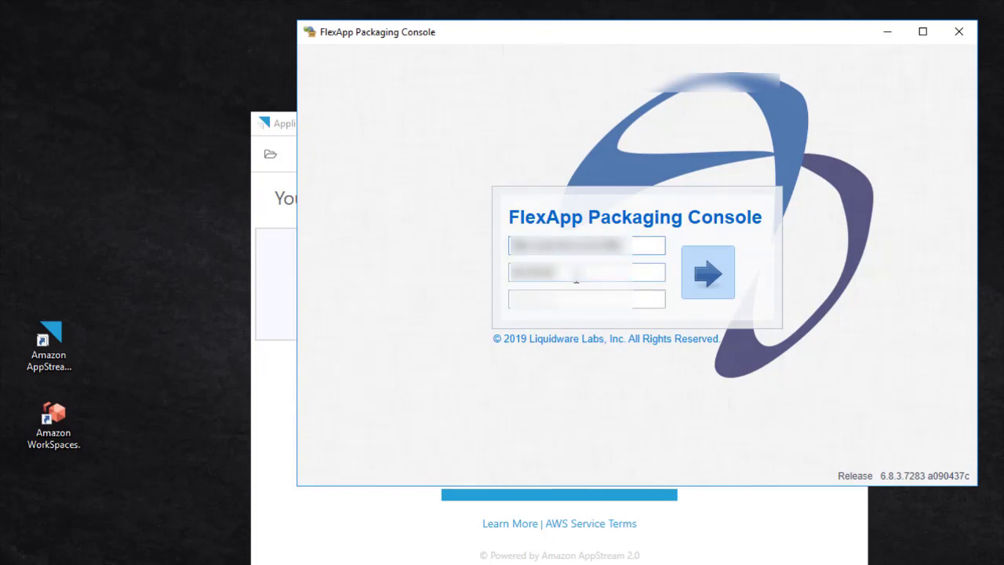
key("Tab")
key("Tab")
type("**")
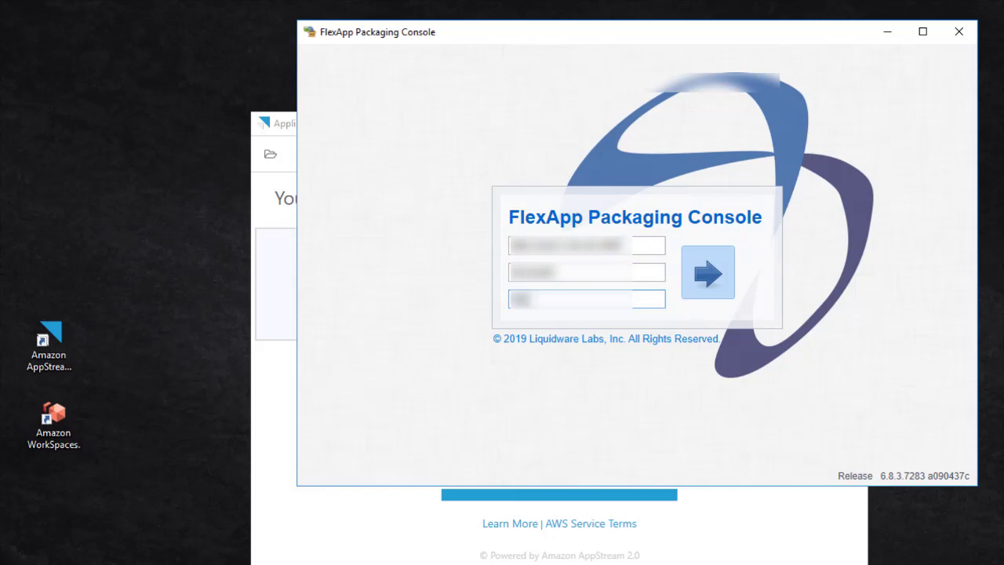
type("*****")
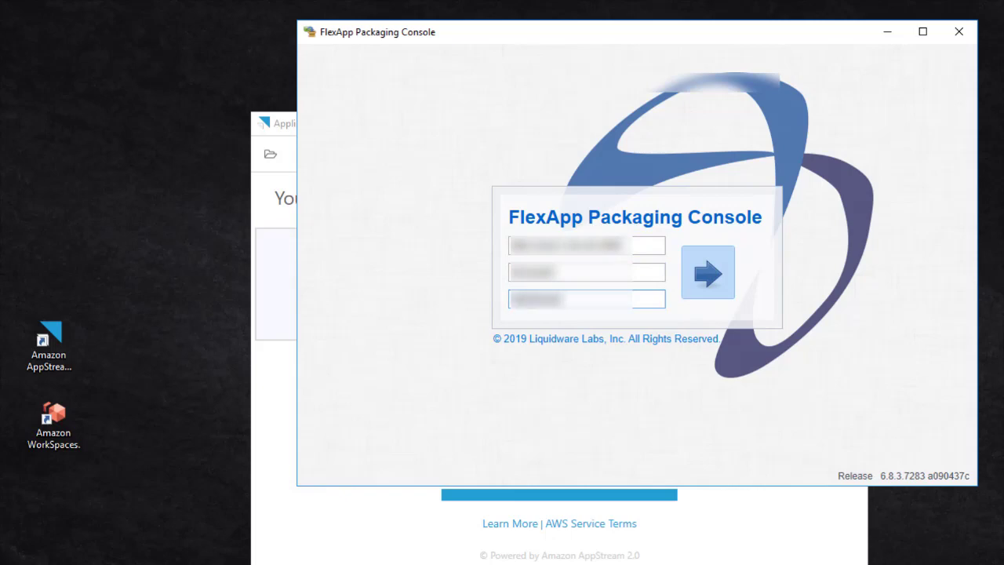
type("*")
key("Return")
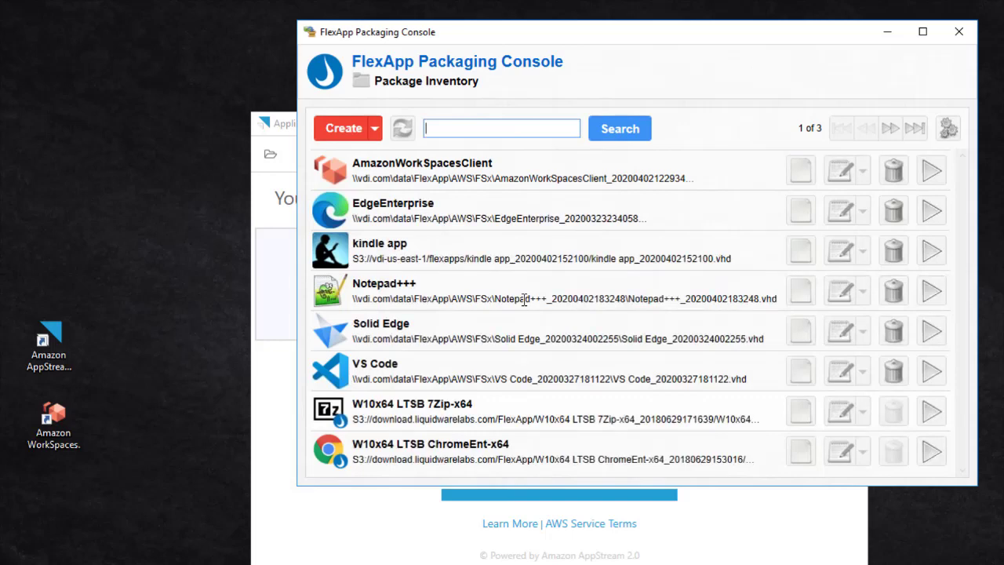
left_click_drag(723, 34, 756, 17)
Step: Move the Application Launcher left, open Windows Explorer on Downloads, and start Firefox
left_click(298, 530)
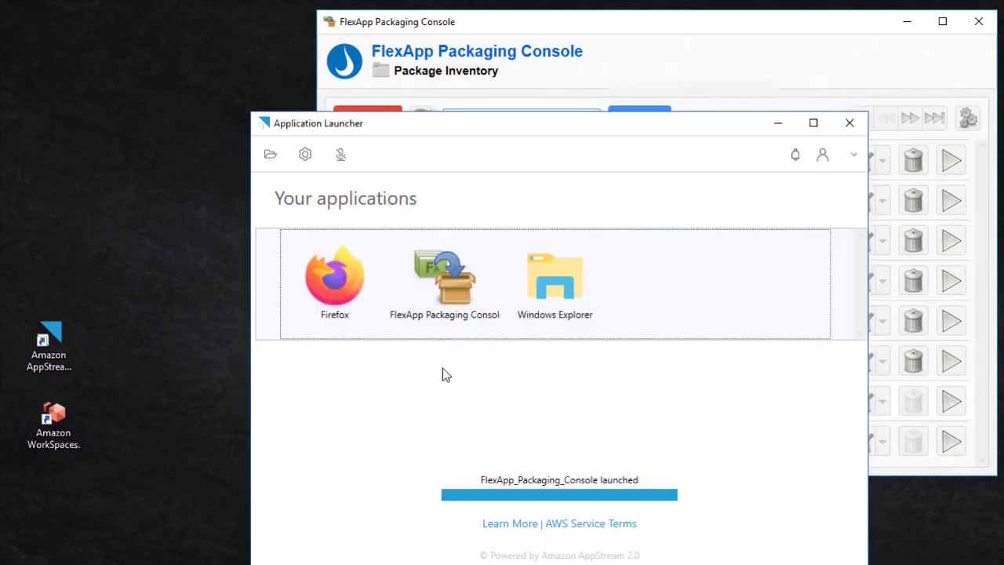
left_click_drag(465, 129, 320, 125)
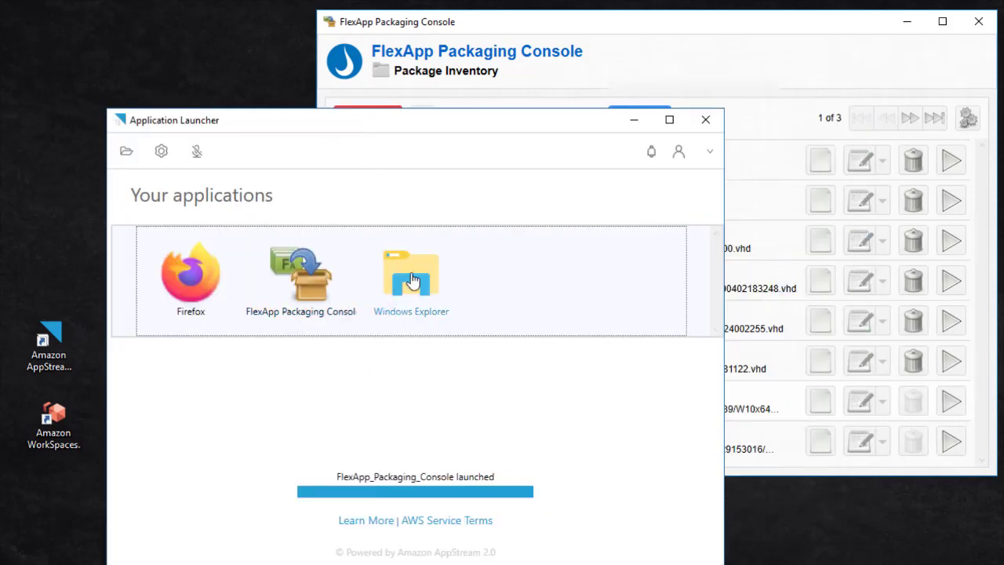
left_click(411, 274)
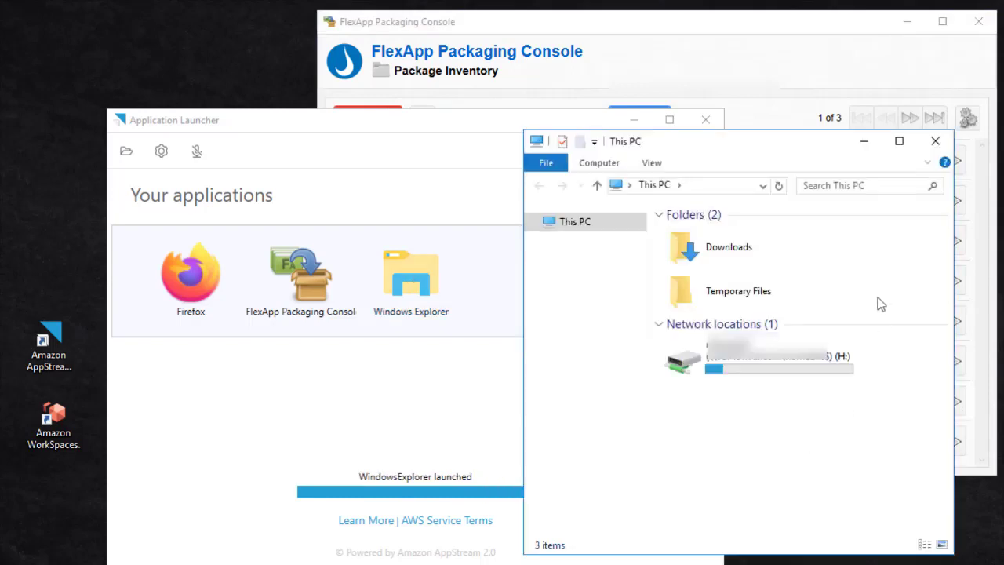
double_click(730, 248)
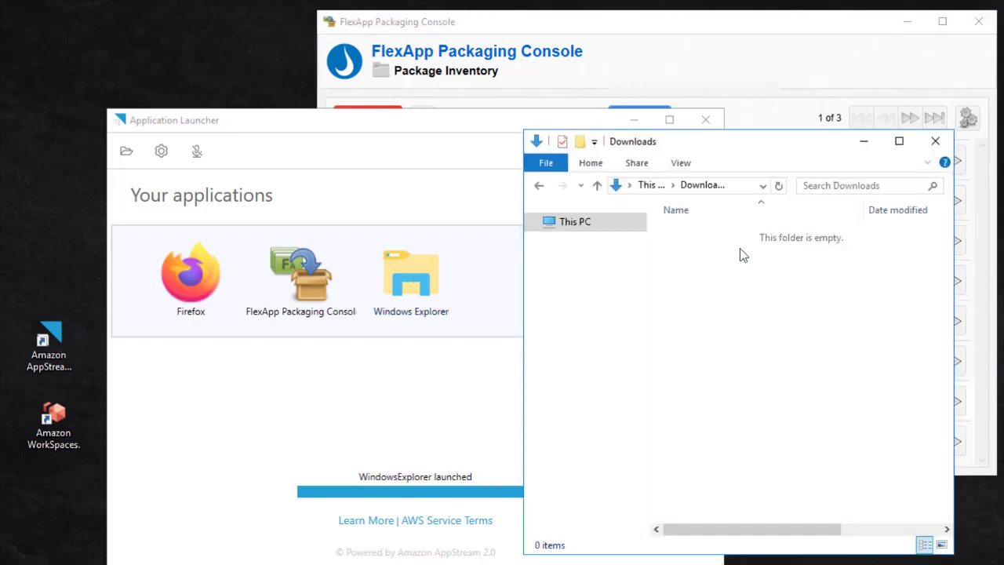
left_click(186, 284)
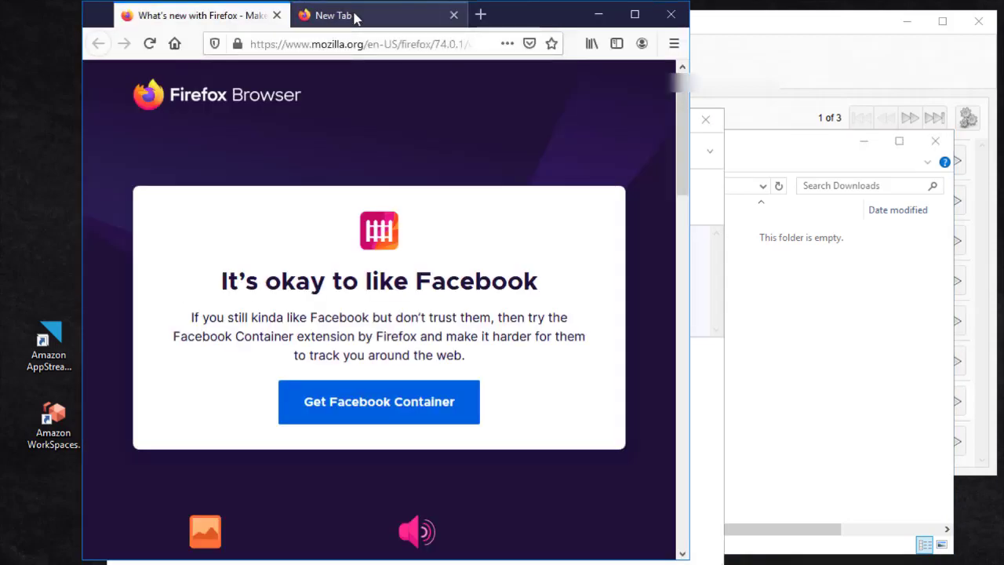
Step: Search 'download kindle app' and save the Kindle for PC installer from Amazon's page
left_click(349, 17)
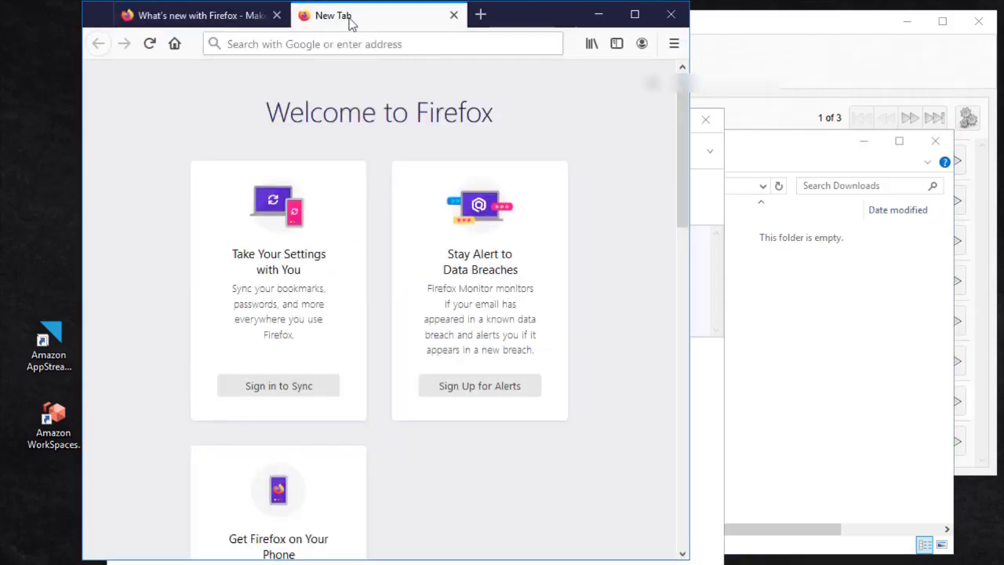
left_click(308, 44)
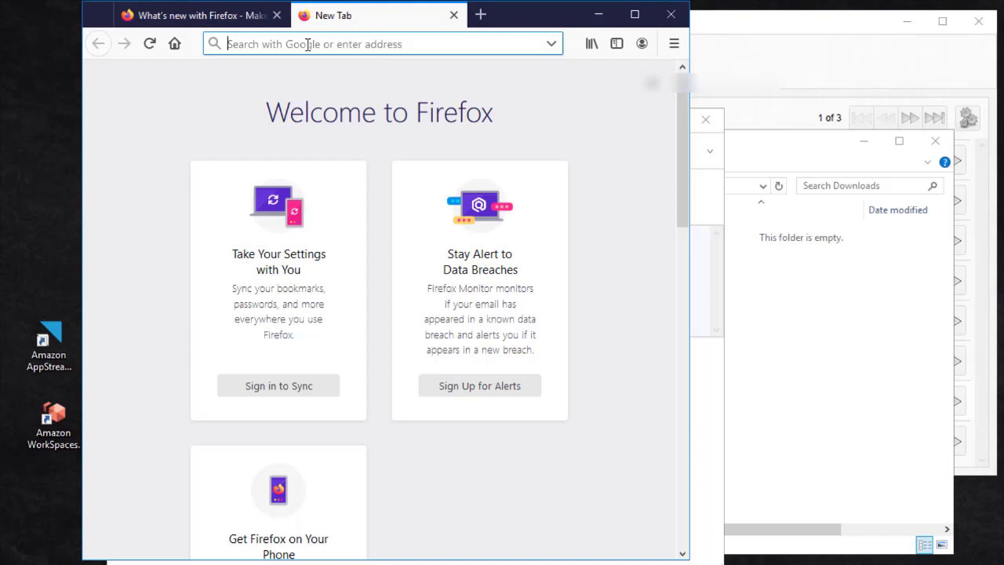
type("download ")
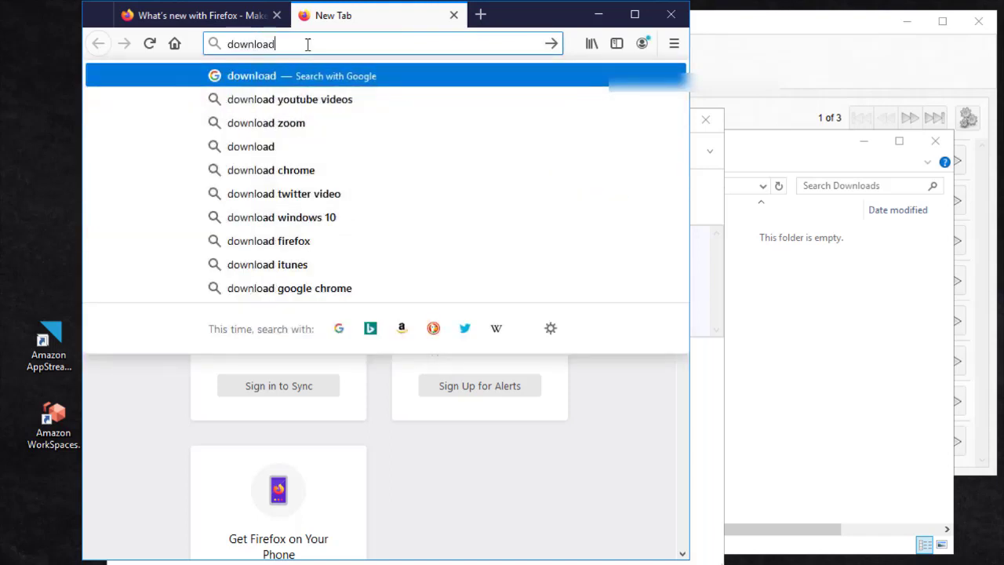
type("ki")
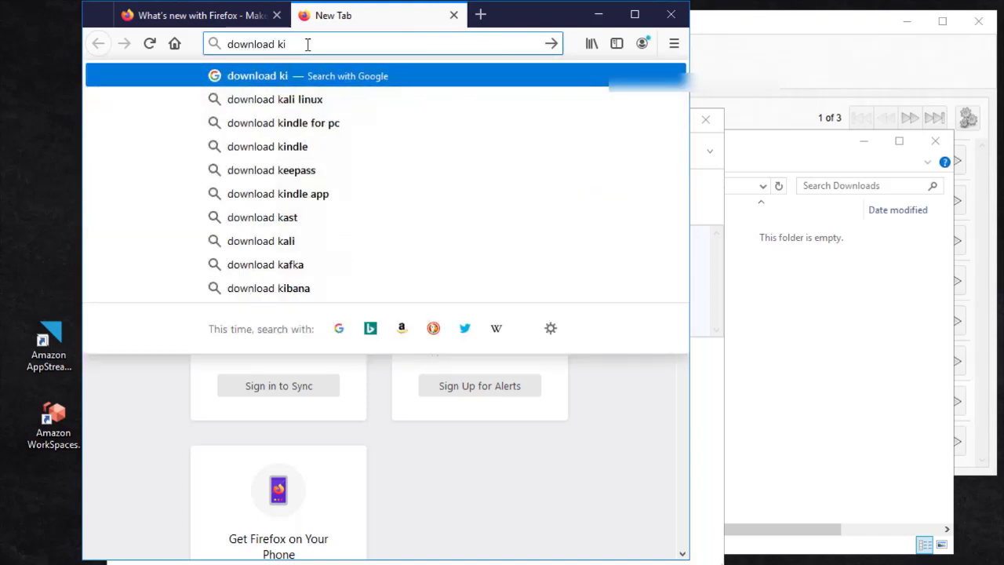
type("ndle app")
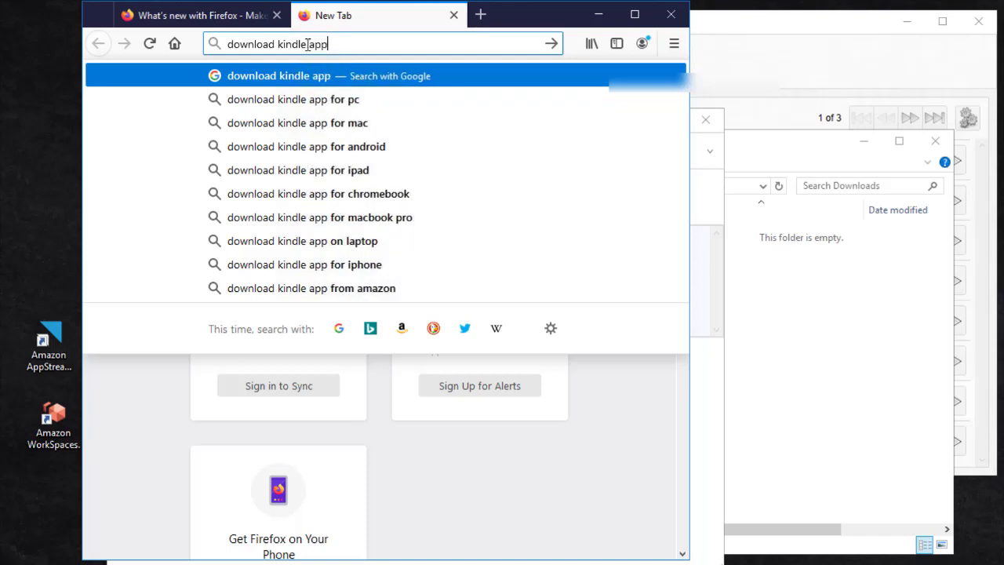
key("Return")
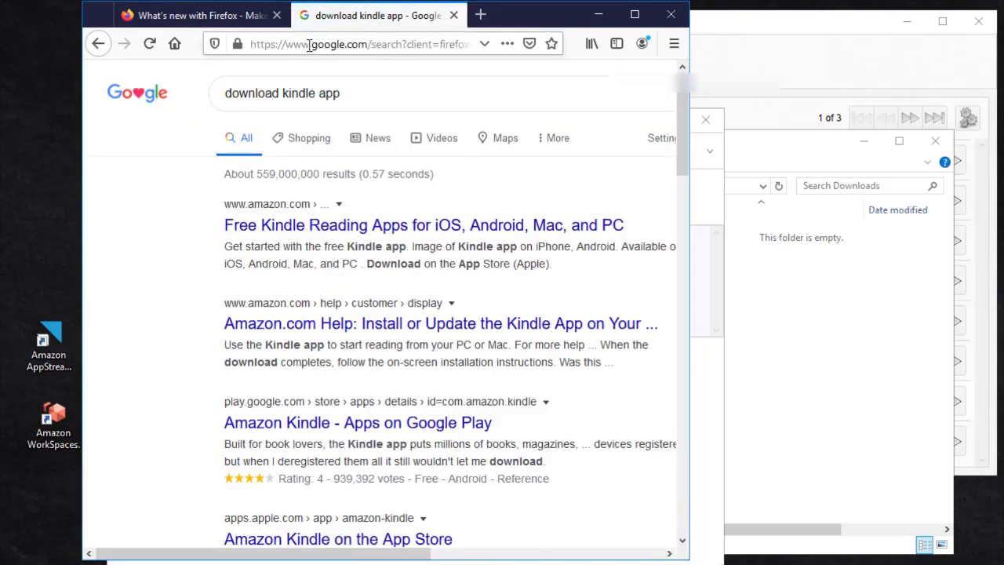
left_click(324, 225)
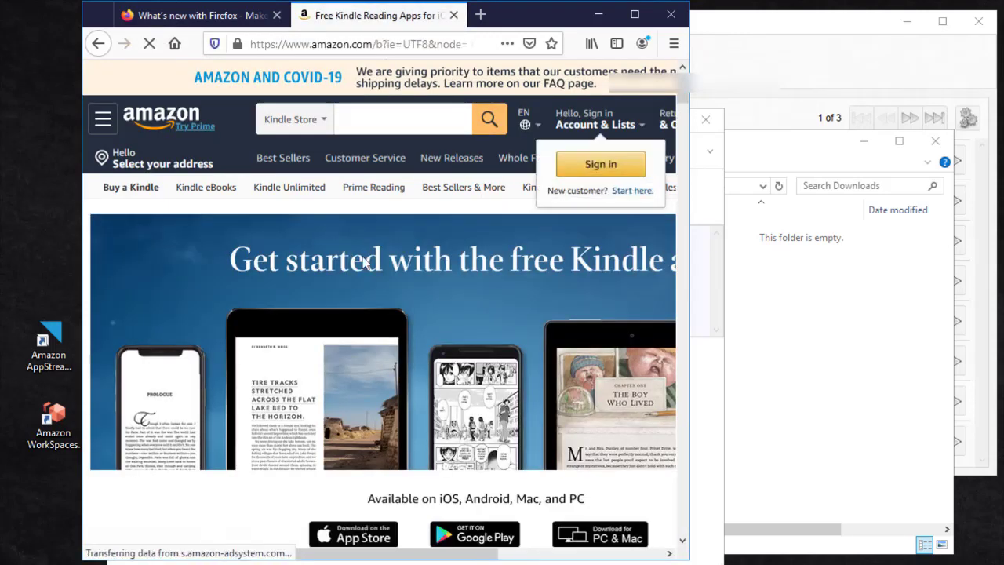
left_click(616, 535)
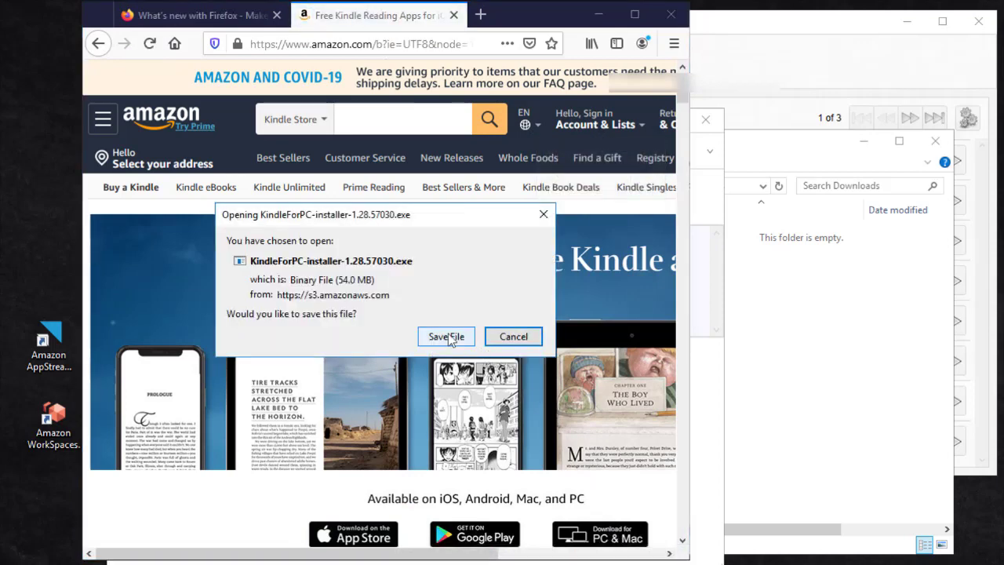
left_click(447, 336)
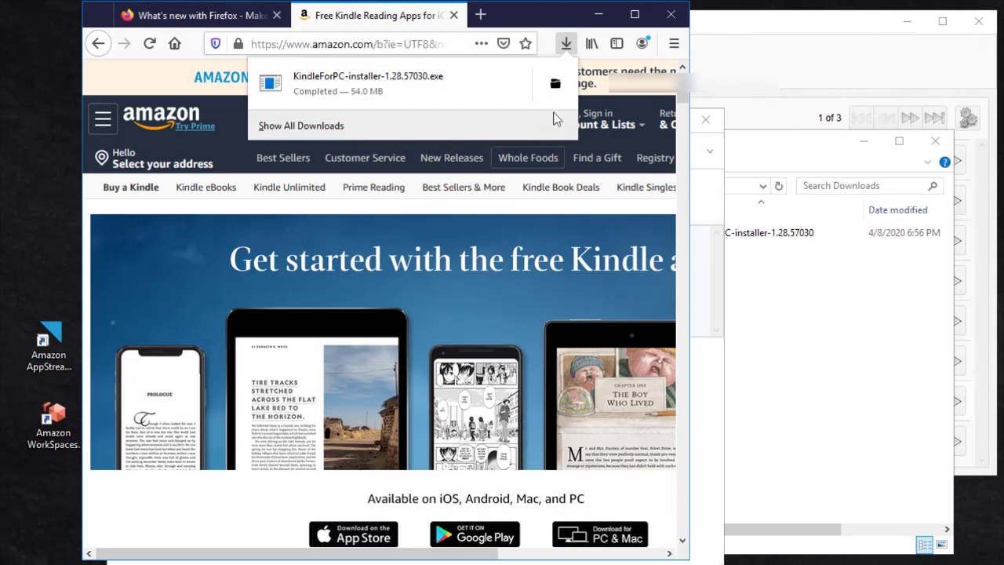
Step: Close Firefox and move the Downloads window out of the way
left_click(672, 16)
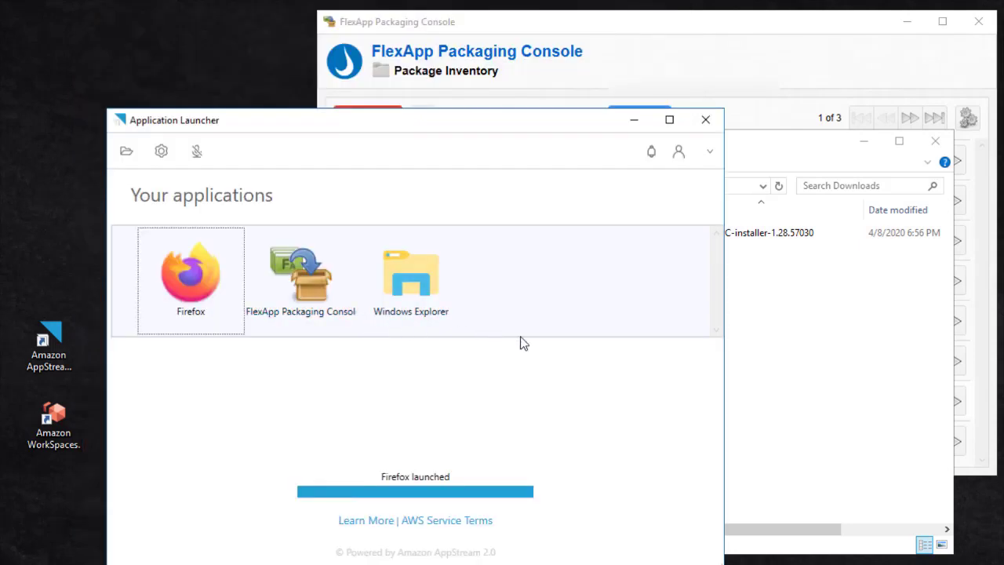
left_click(788, 362)
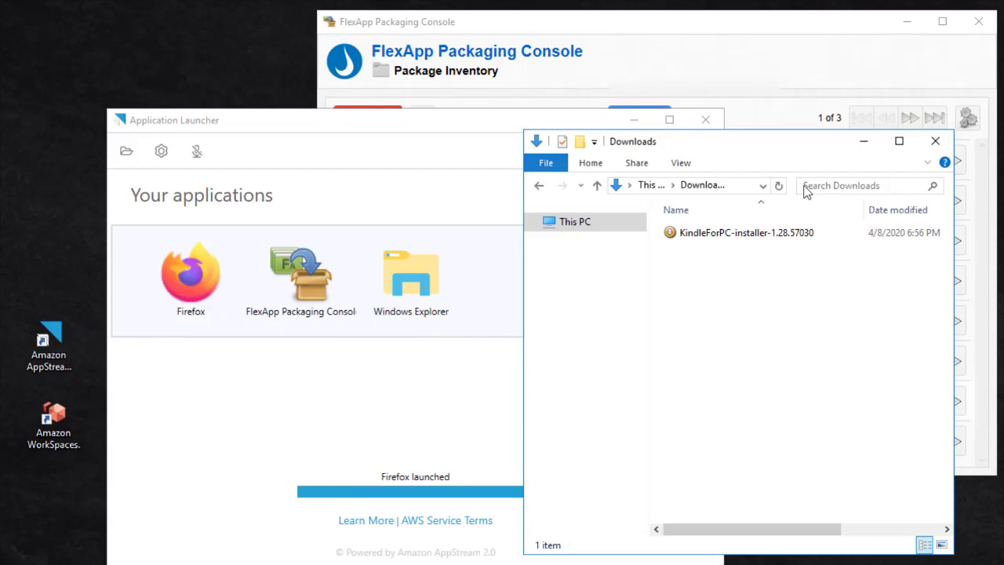
left_click_drag(767, 146, 613, 193)
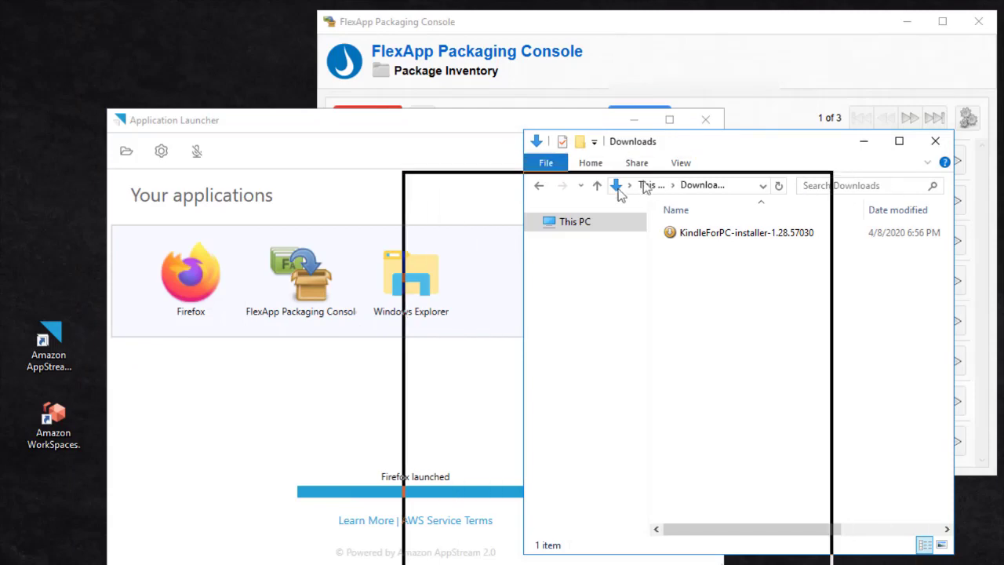
Step: Create a new package named 'kindle app' using the Kindle installer from Downloads
left_click(627, 31)
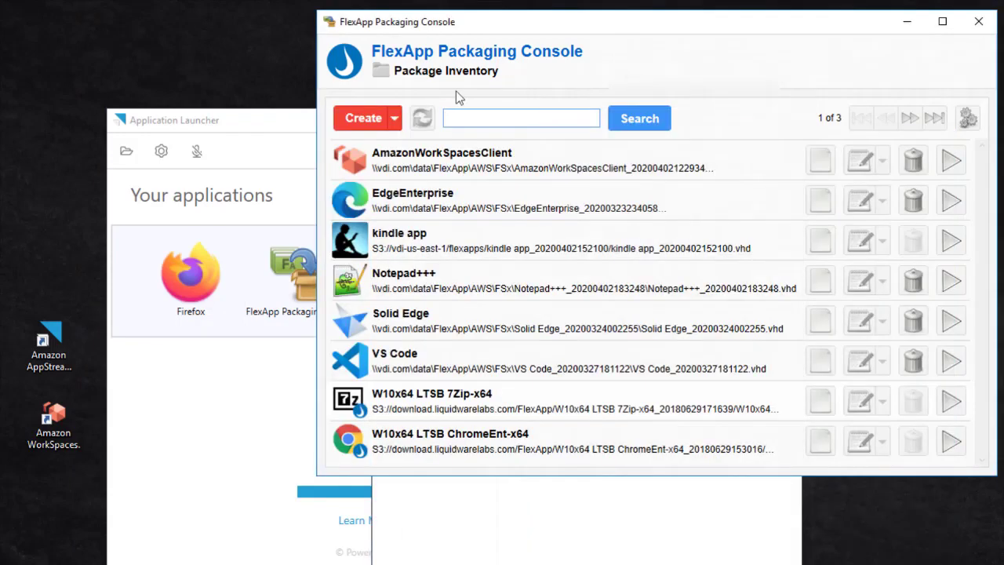
left_click(365, 119)
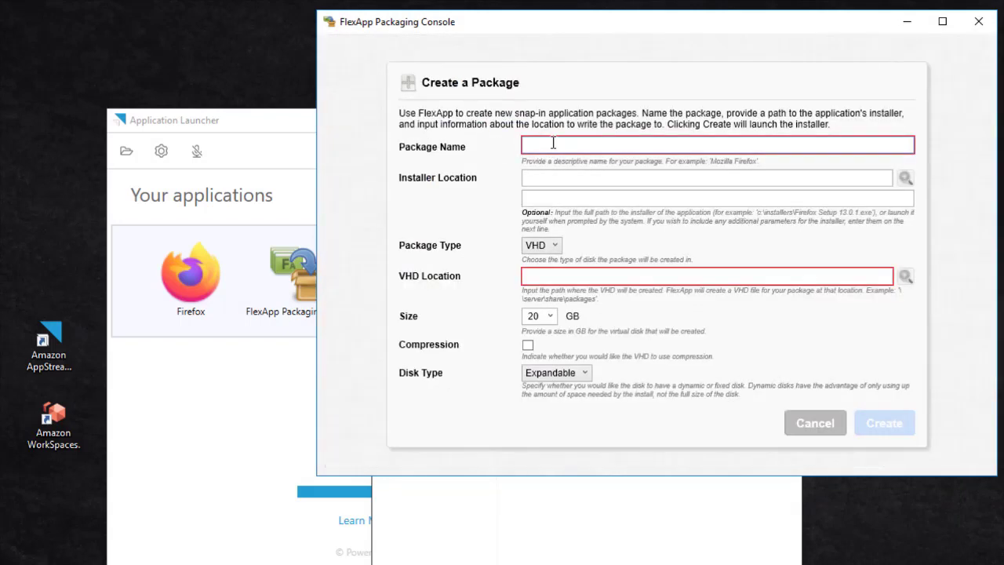
type("kindle app")
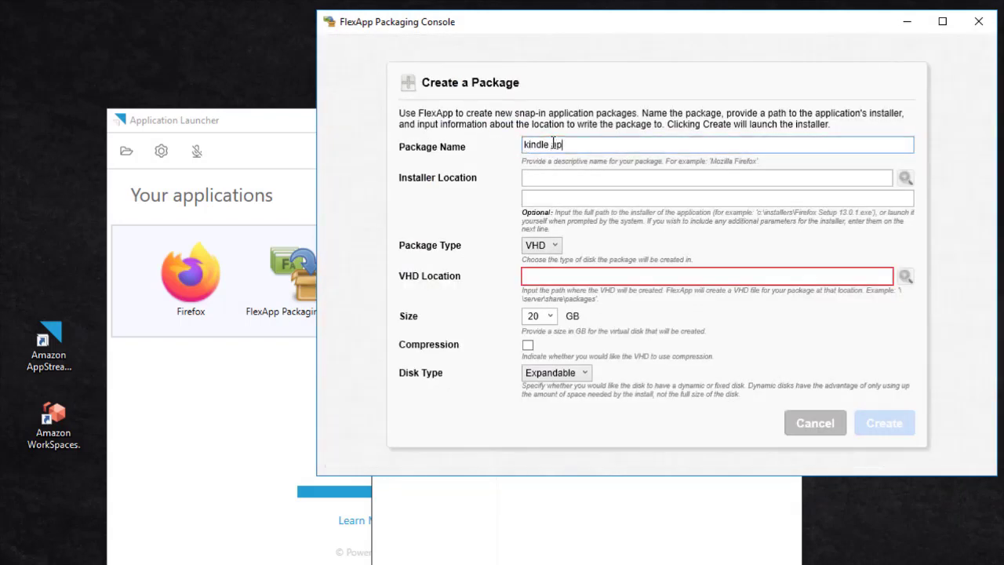
type("p")
left_click(905, 178)
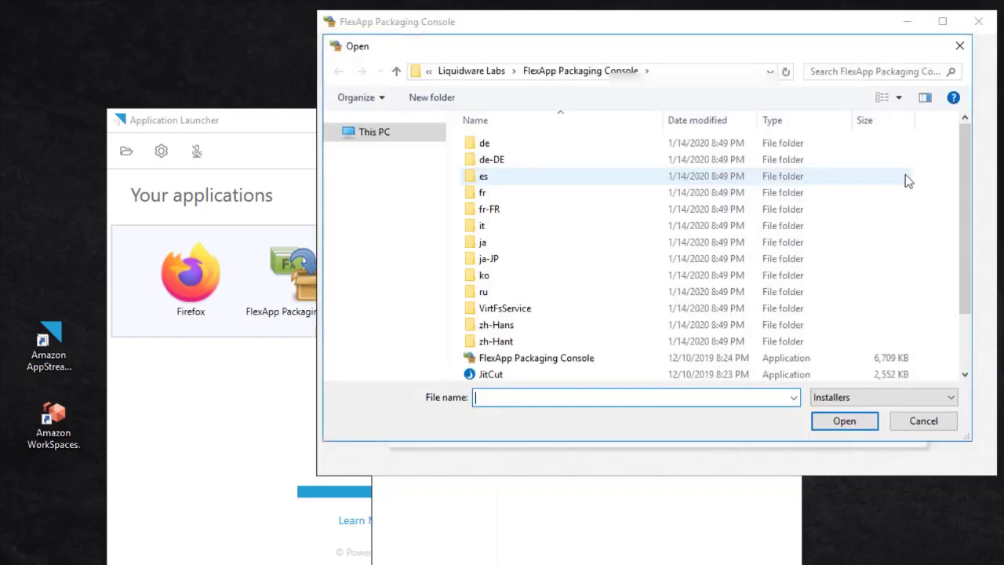
left_click(404, 132)
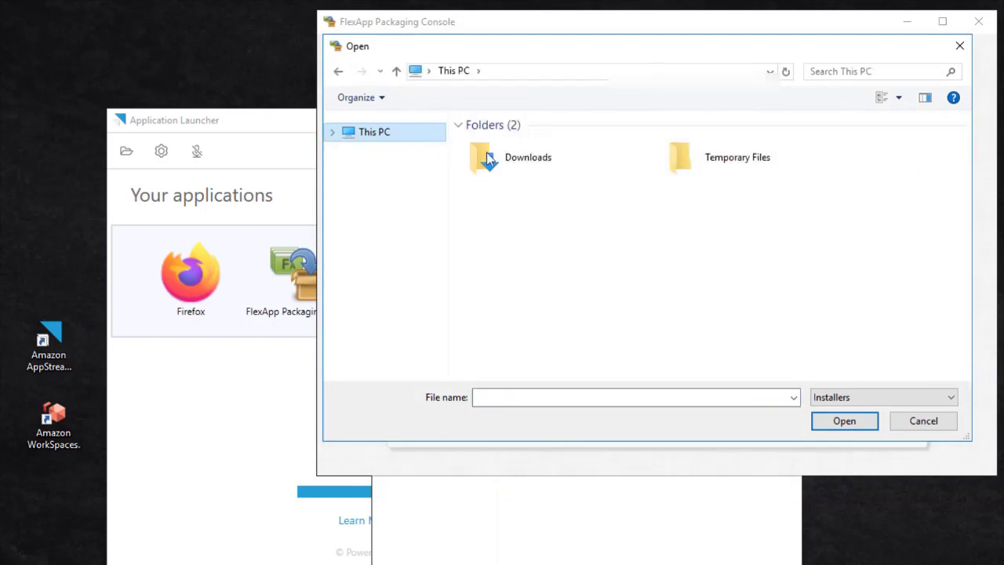
double_click(513, 161)
left_click(523, 145)
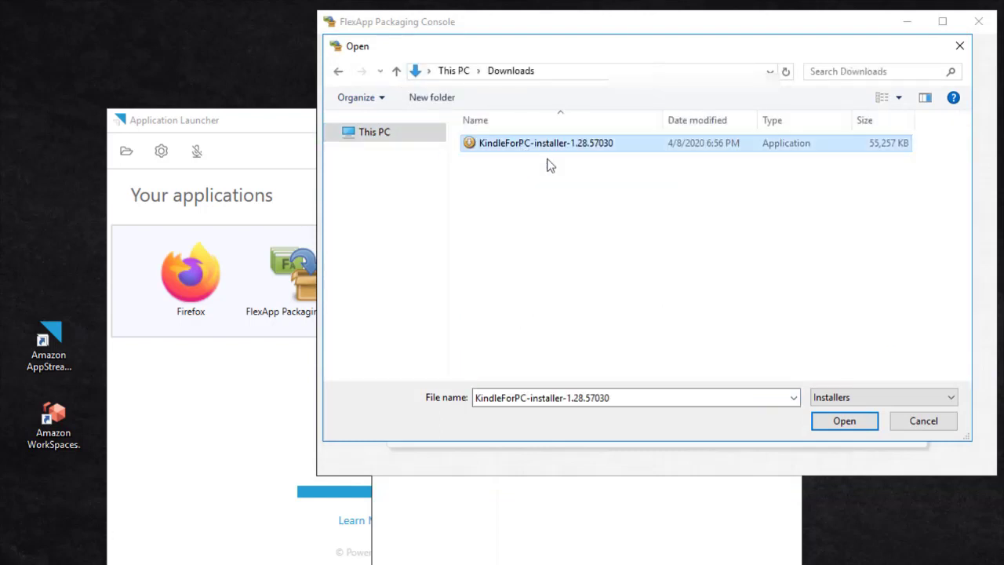
Step: Confirm the Kindle installer, set Package Type to Cloud, and create the package in S3
left_click(854, 428)
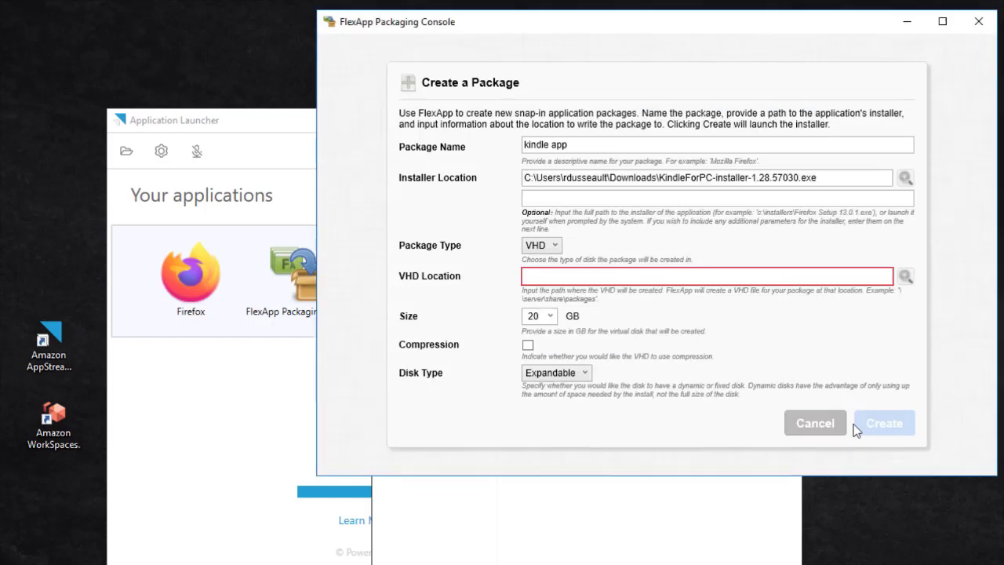
left_click(554, 245)
left_click(539, 277)
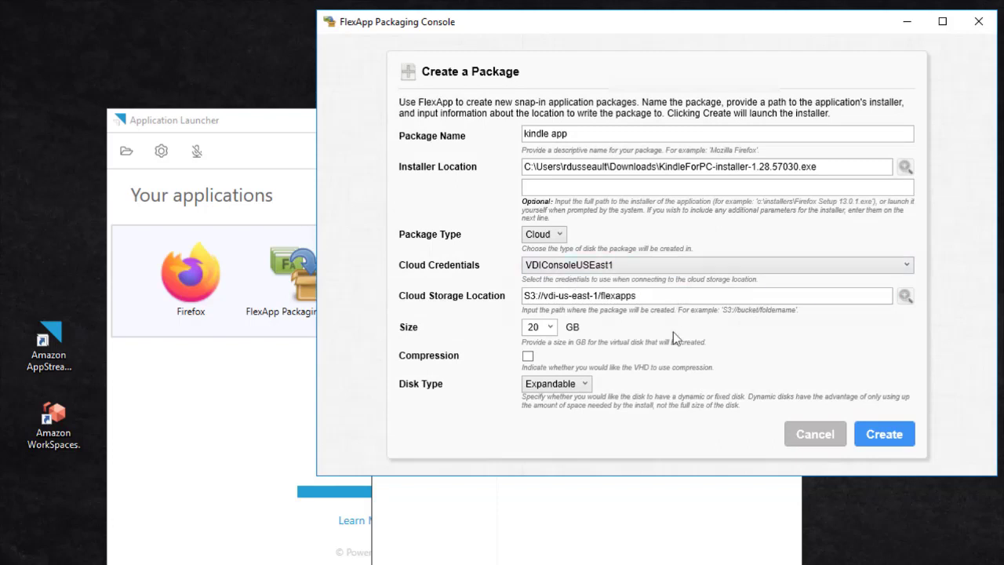
left_click(889, 441)
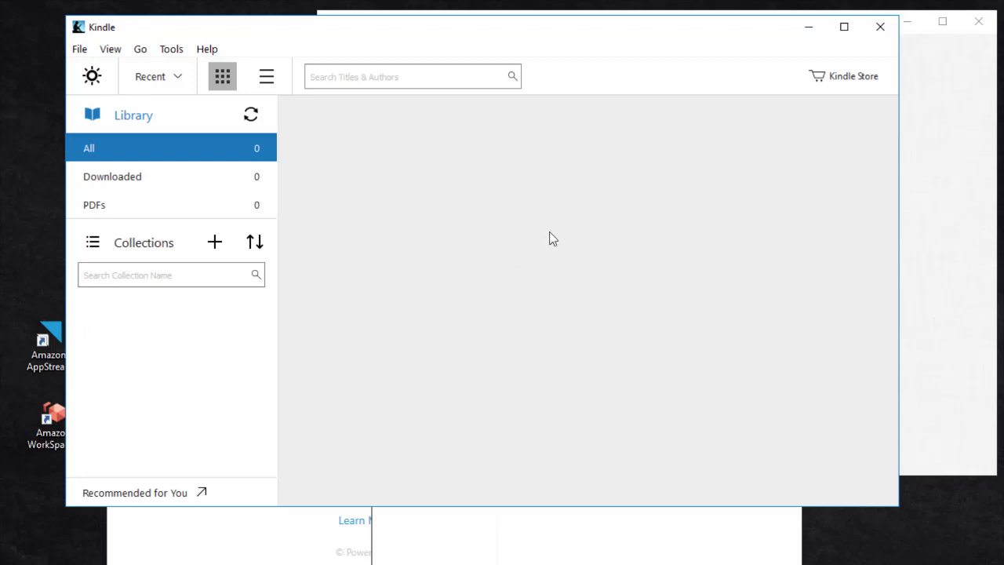
Step: Confirm in Kindle's About box that version 1.28.0 is installed, then close Kindle
left_click(207, 49)
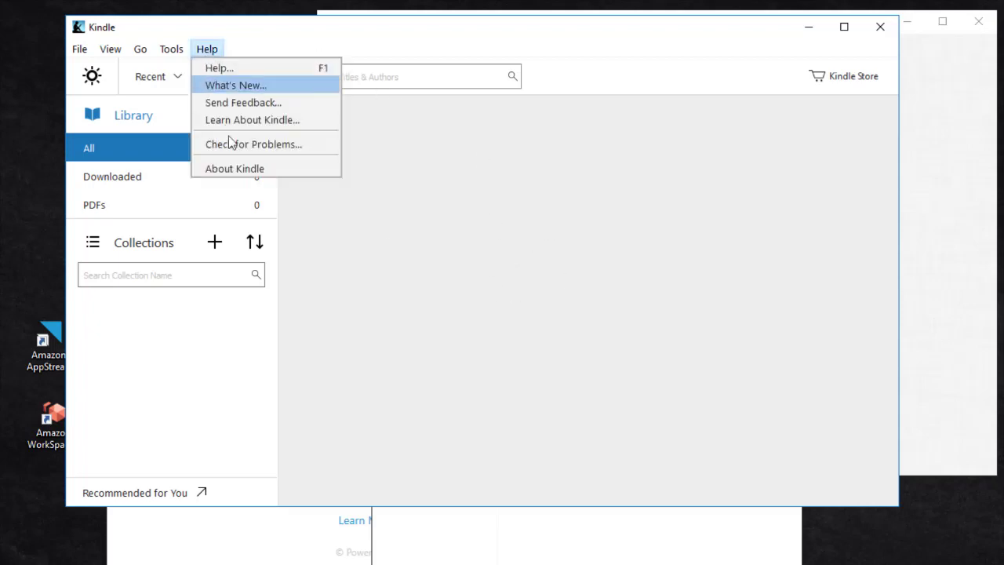
left_click(234, 165)
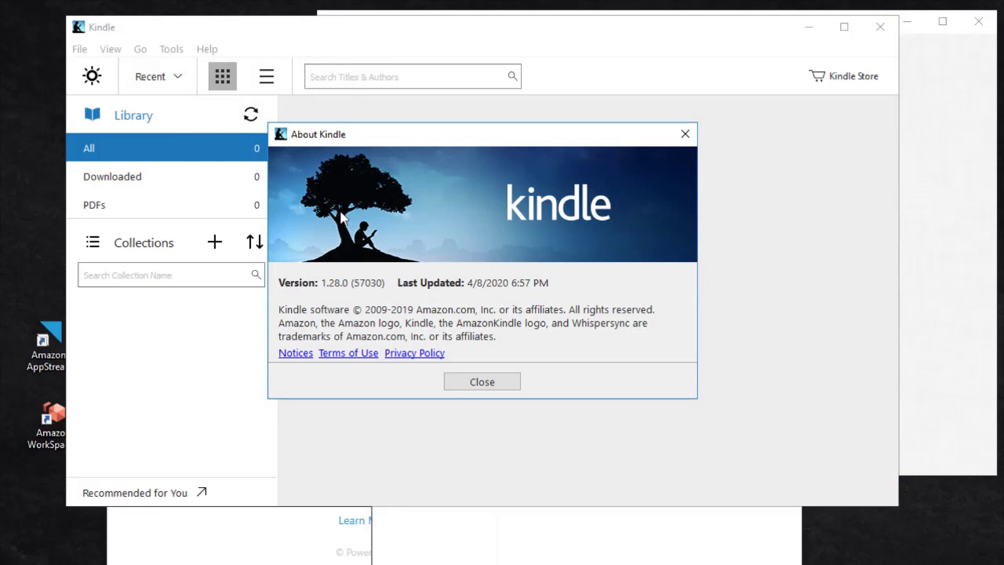
left_click(496, 387)
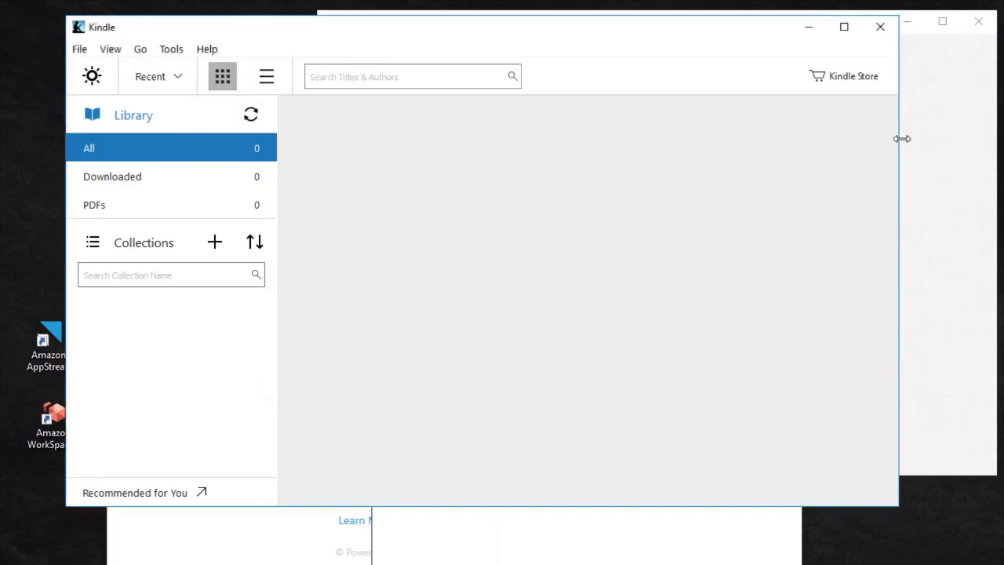
left_click(881, 30)
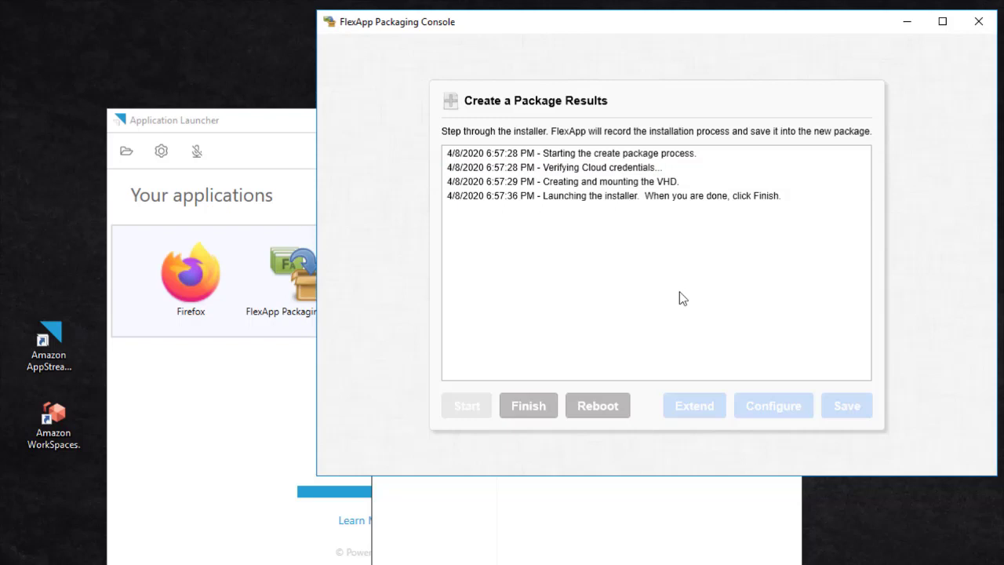
Step: Finish the kindle app package, let it upload to the cloud, and save it
left_click(530, 408)
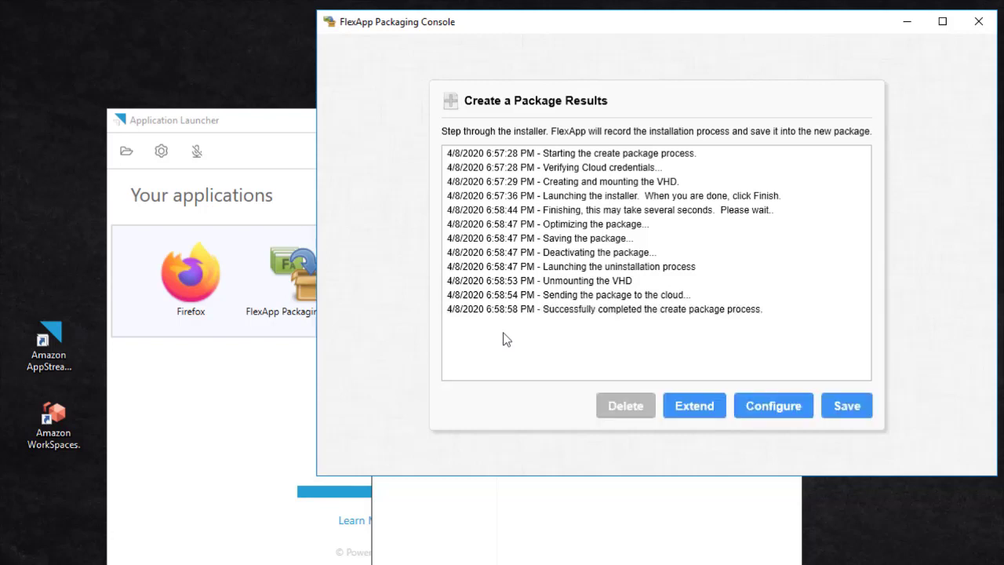
left_click(848, 406)
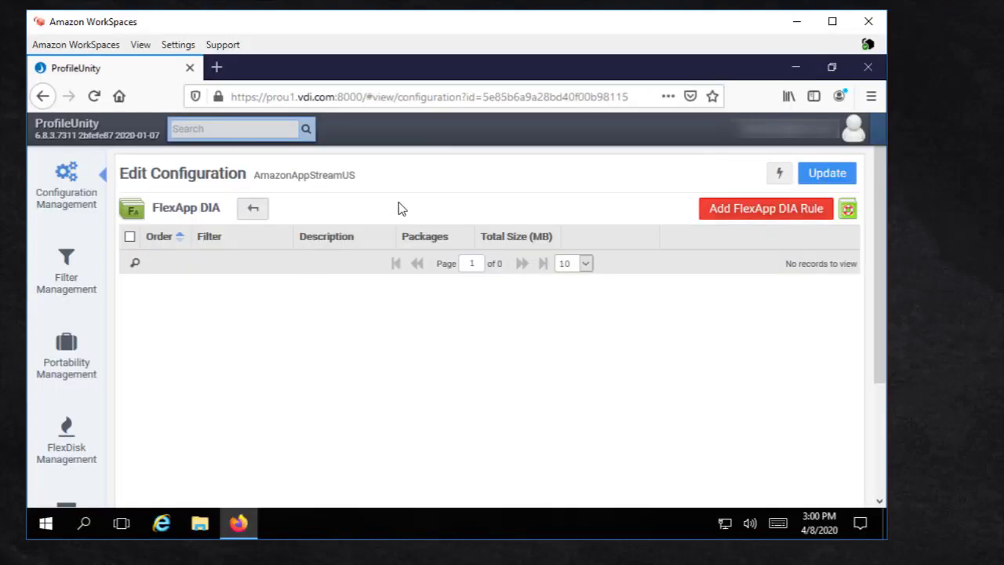
Step: Save a new FlexApp DIA rule installing kindle app, EdgeEnterprise and Notepad++ (1484 MB)
left_click(767, 211)
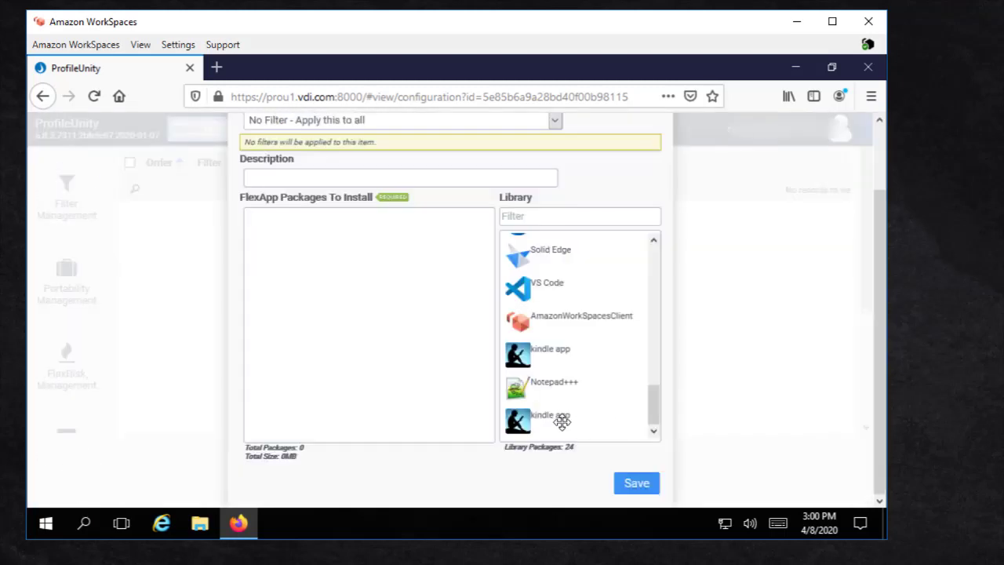
left_click_drag(525, 424, 274, 253)
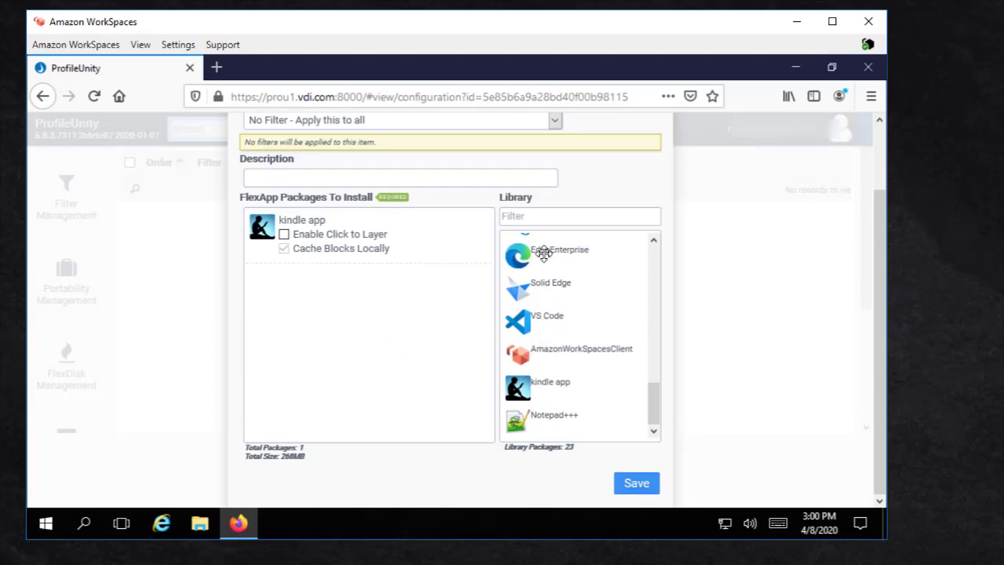
left_click_drag(544, 253, 337, 296)
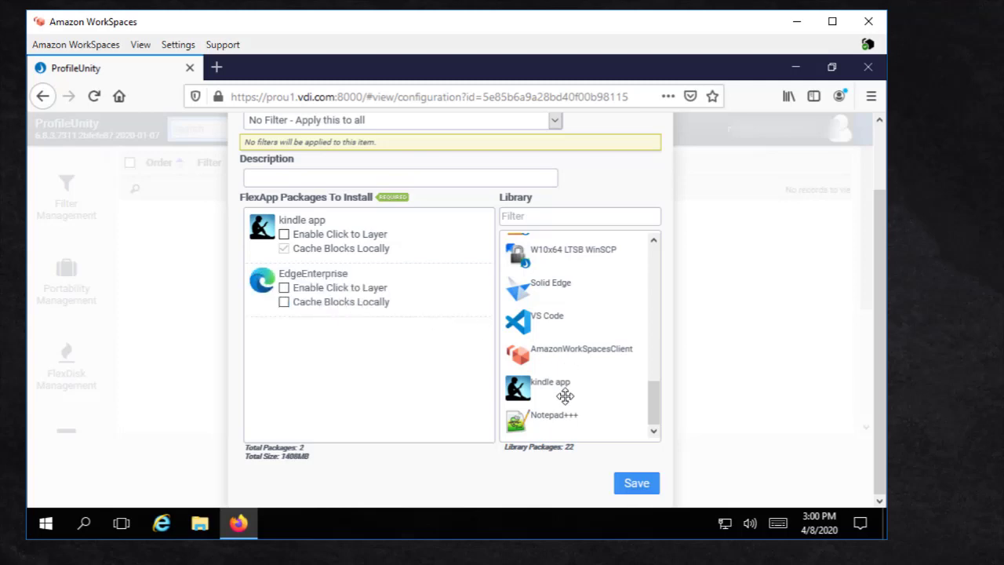
left_click_drag(549, 422, 318, 361)
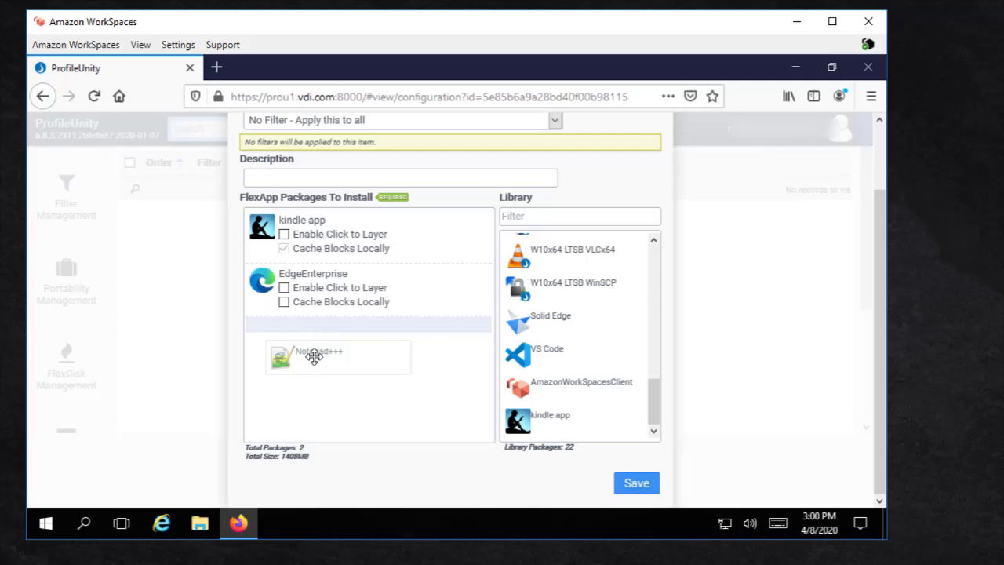
left_click(638, 485)
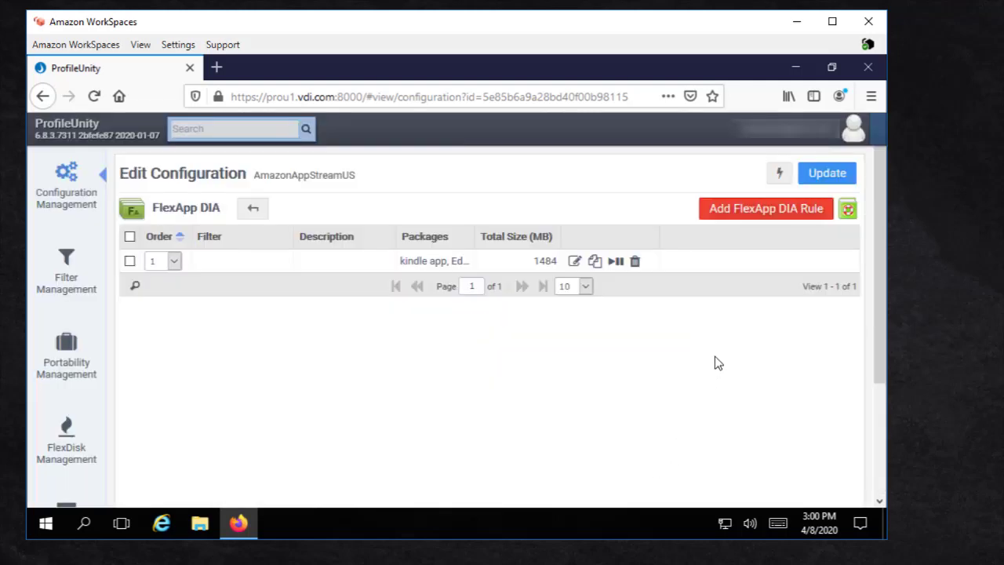
Step: Update AmazonAppStreamUS, then deploy it to the AppStreamUS configs share
left_click(783, 175)
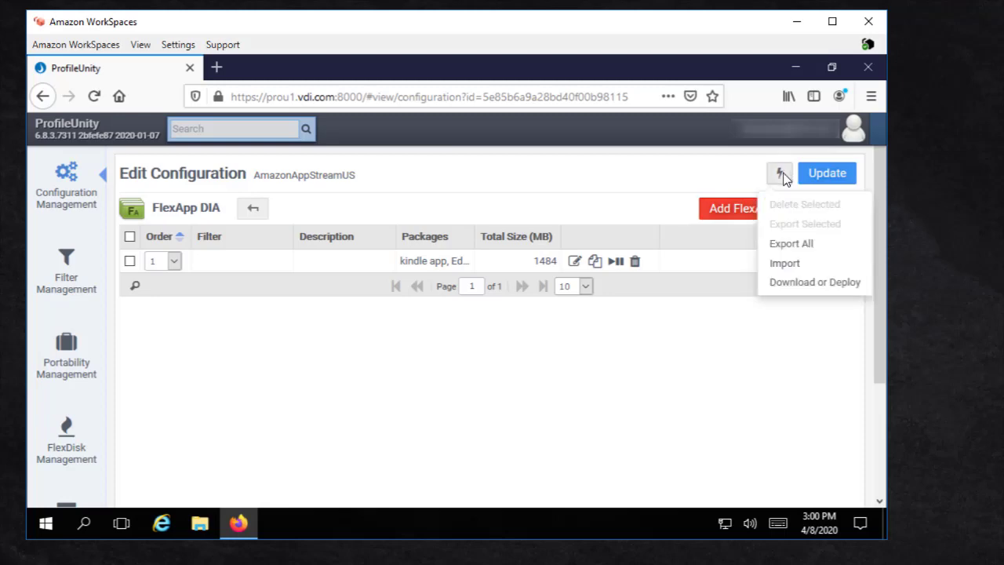
left_click(800, 284)
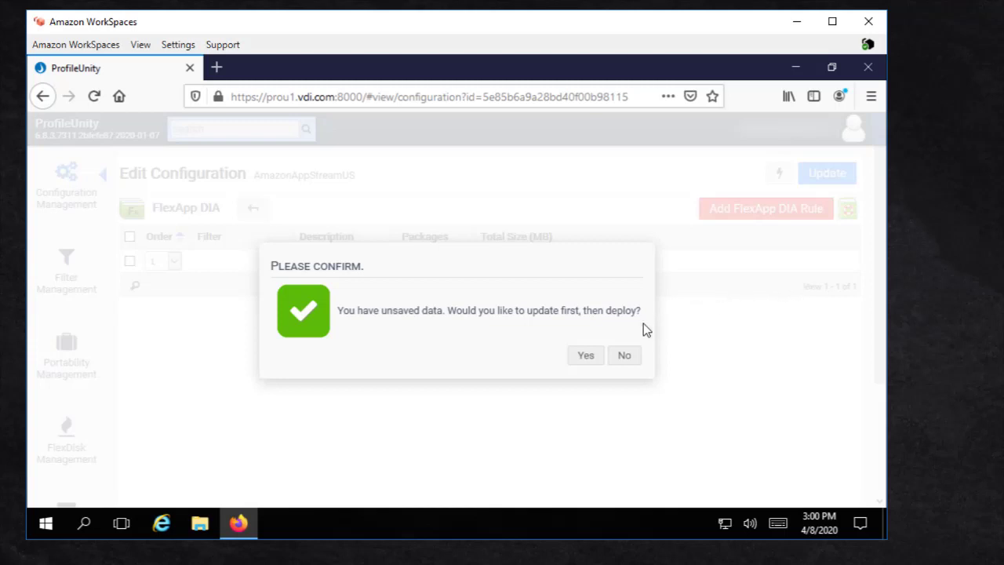
left_click(590, 360)
left_click(586, 357)
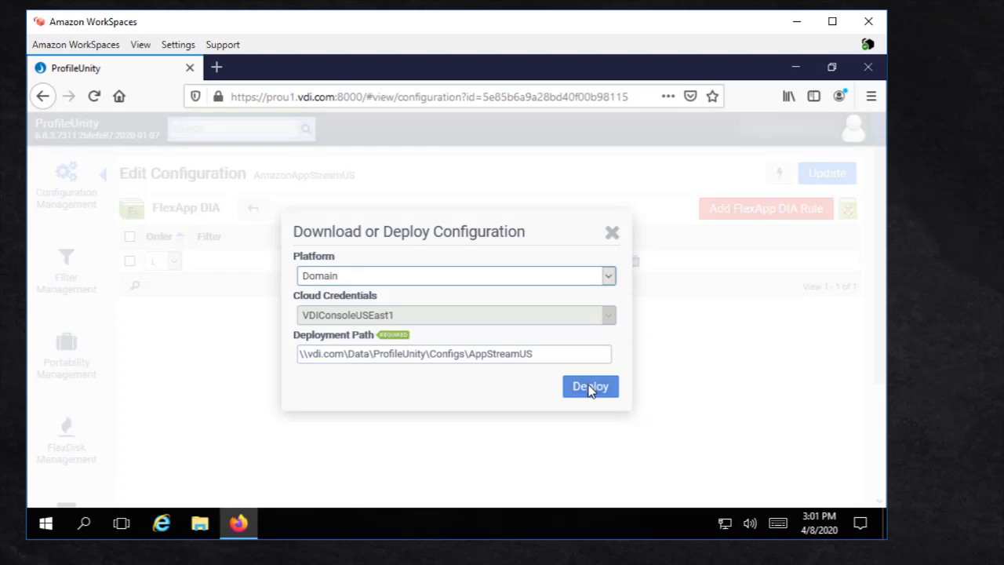
left_click(590, 388)
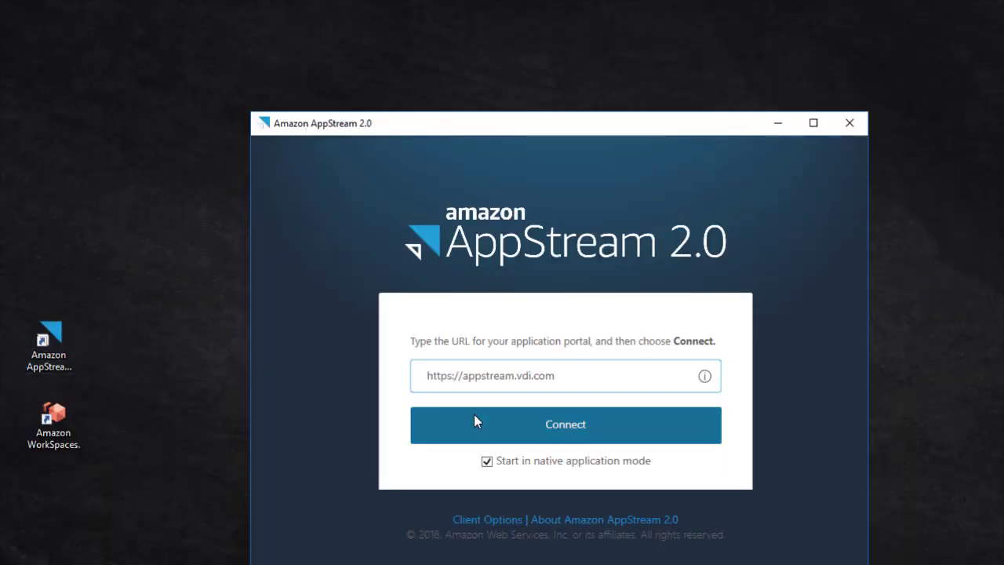
Step: Connect to the AppStream portal and sign in with the user's username and password
left_click(473, 416)
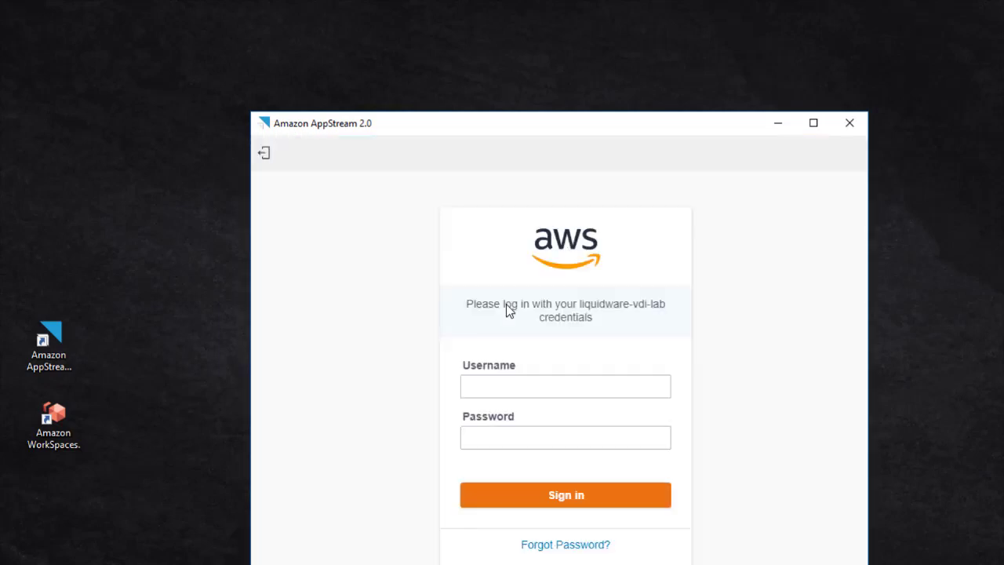
left_click(510, 384)
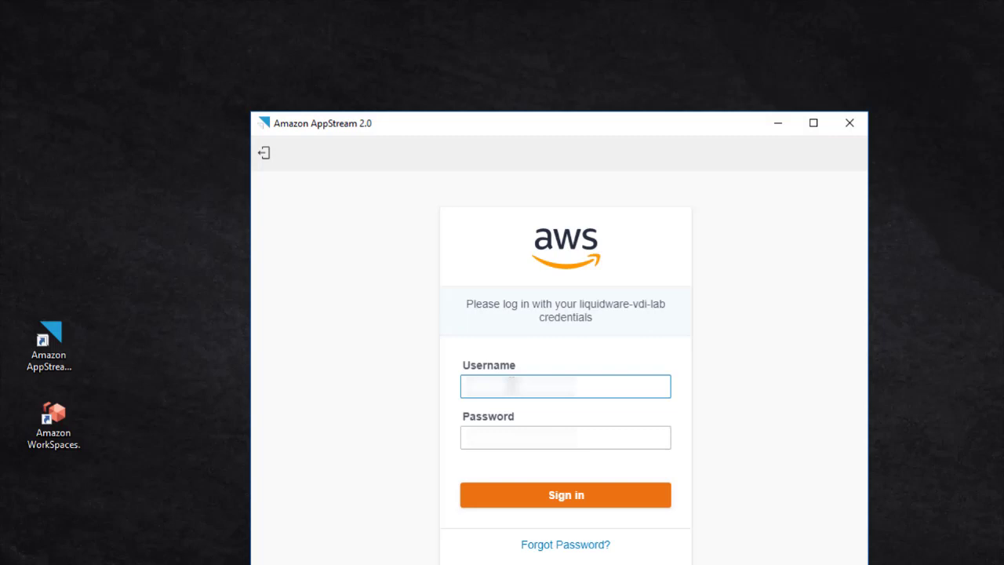
type("testuser0")
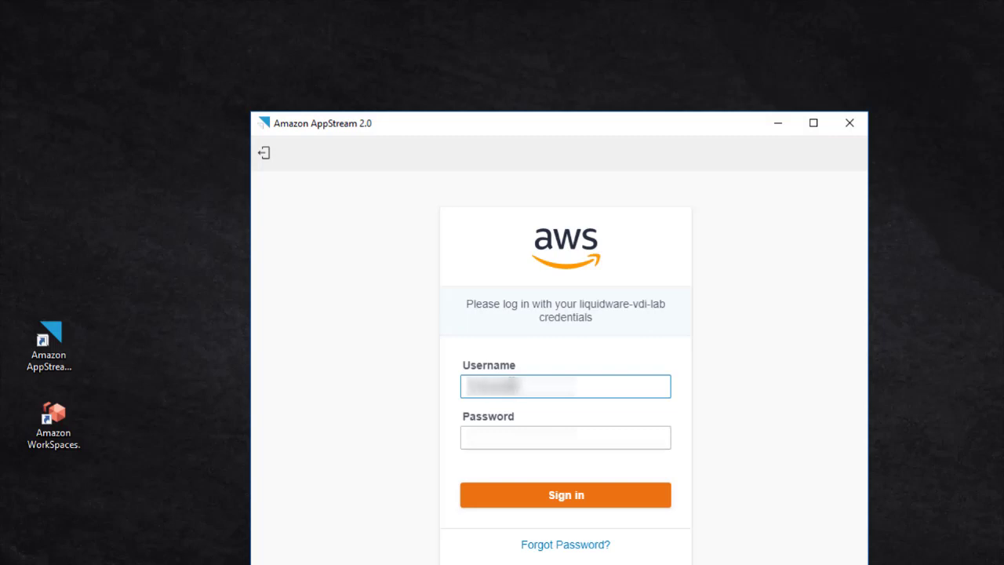
type("1er01@l")
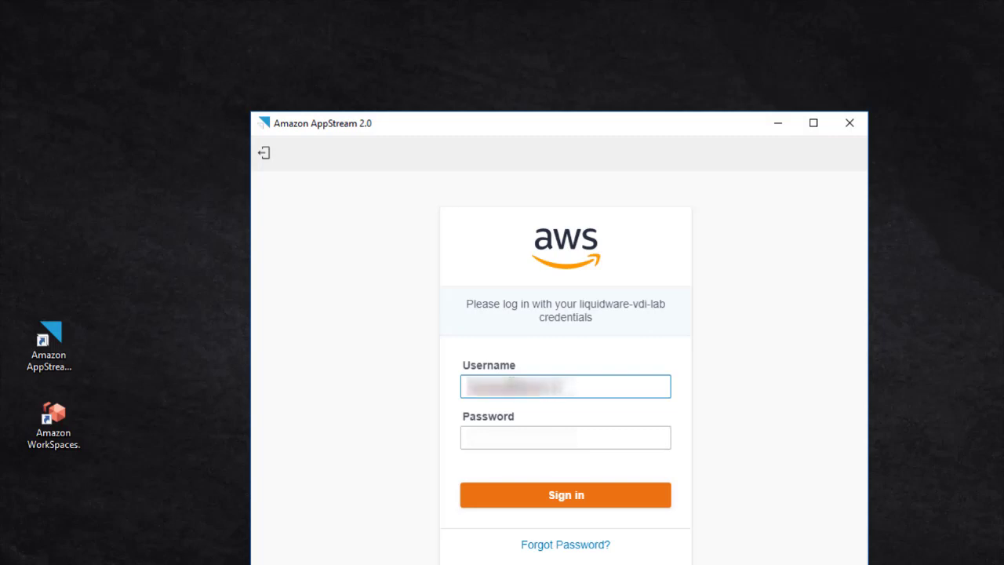
type("ab")
key("Tab")
type("pa")
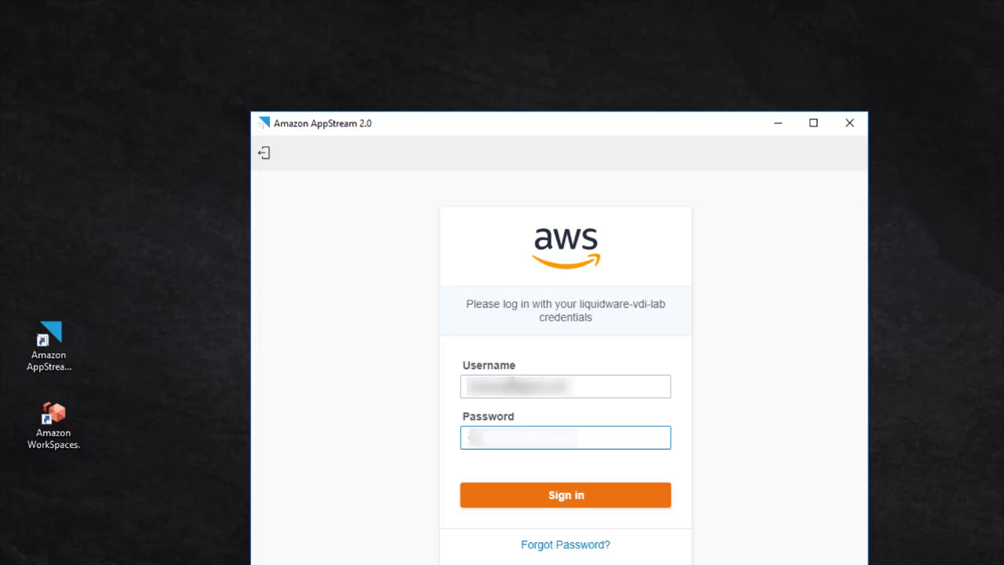
type("ssw")
key("Return")
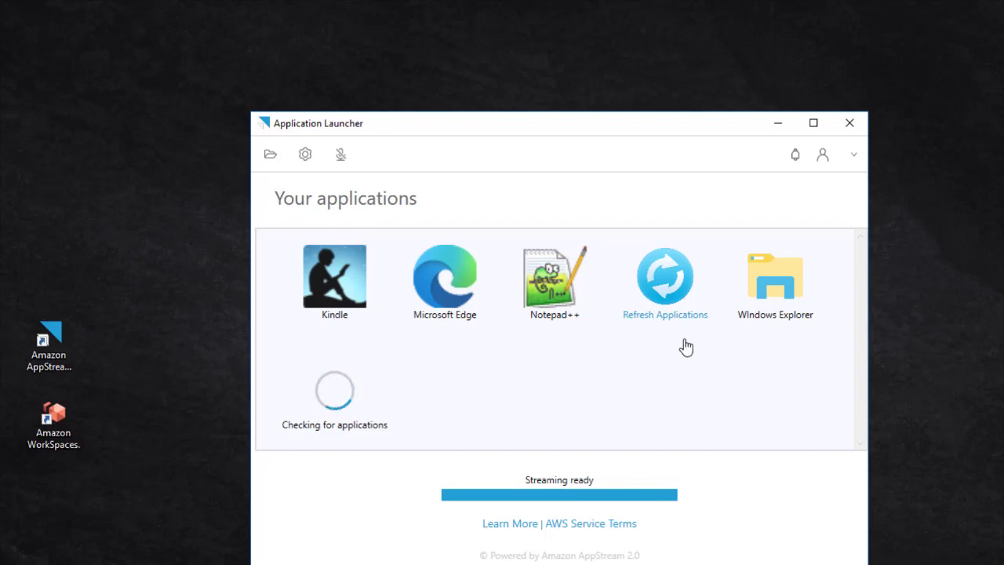
left_click(337, 284)
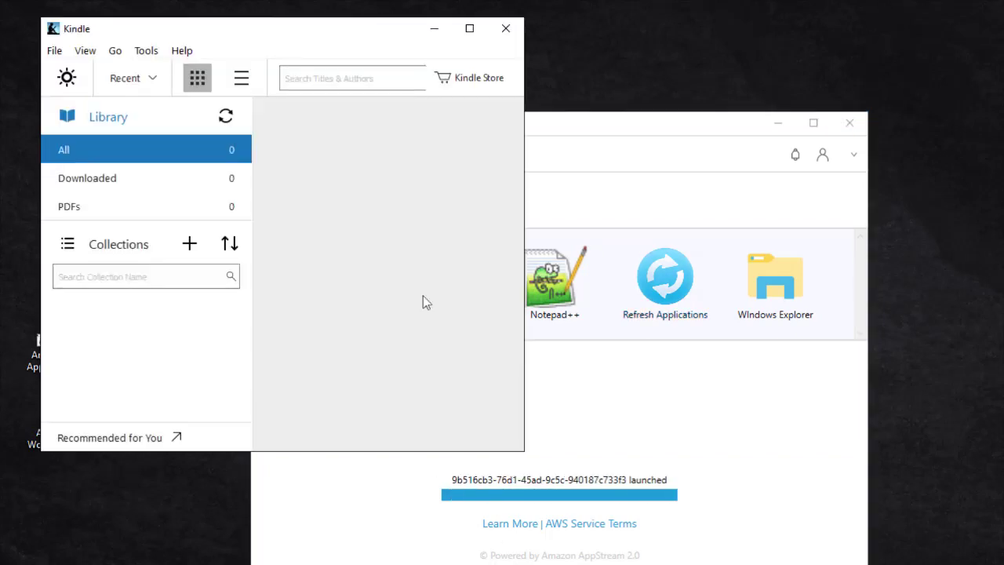
left_click(648, 121)
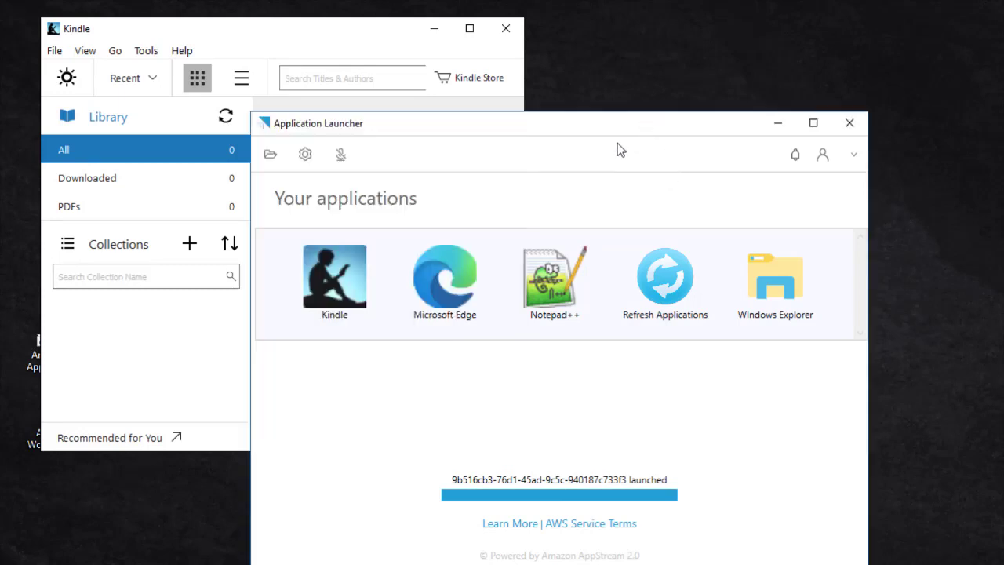
left_click(559, 290)
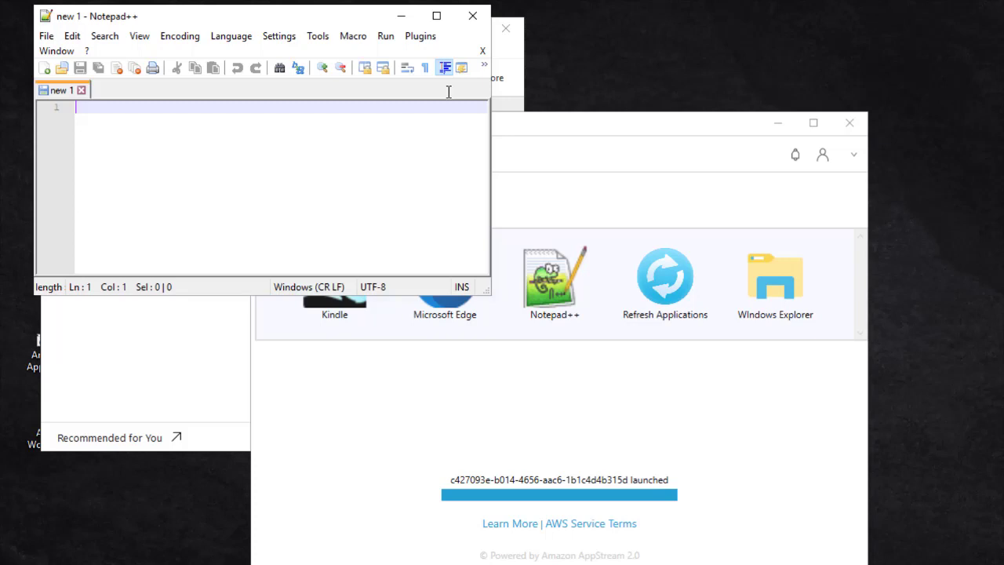
left_click_drag(313, 20, 787, 35)
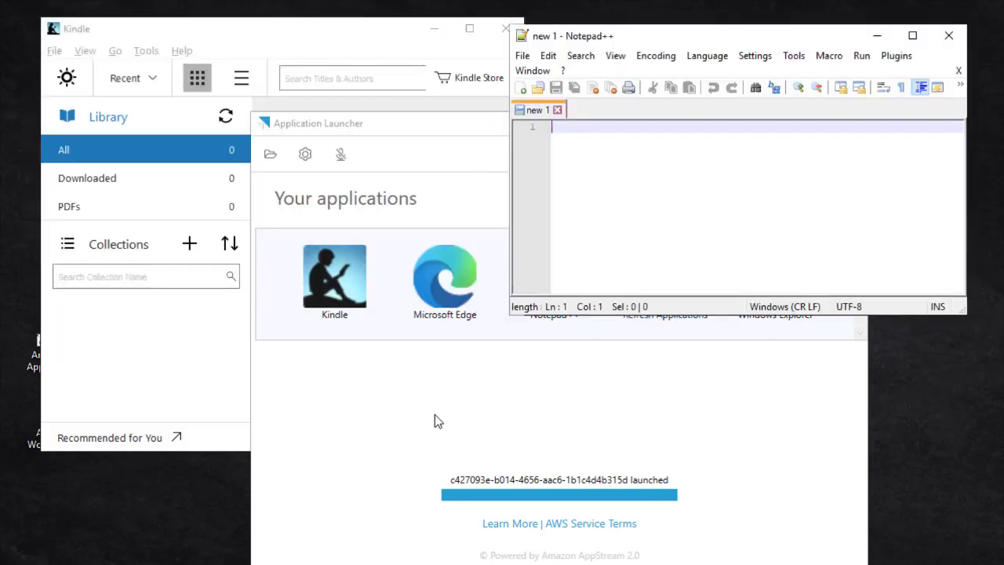
left_click(455, 286)
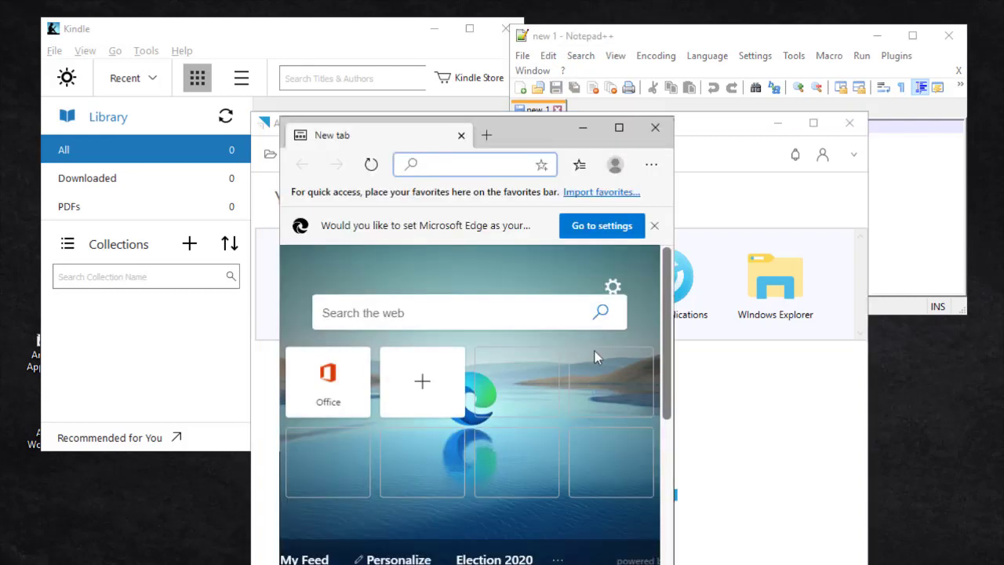
mouse_move(544, 133)
left_mouse_down()
mouse_move(532, 145)
mouse_move(541, 146)
left_mouse_up()
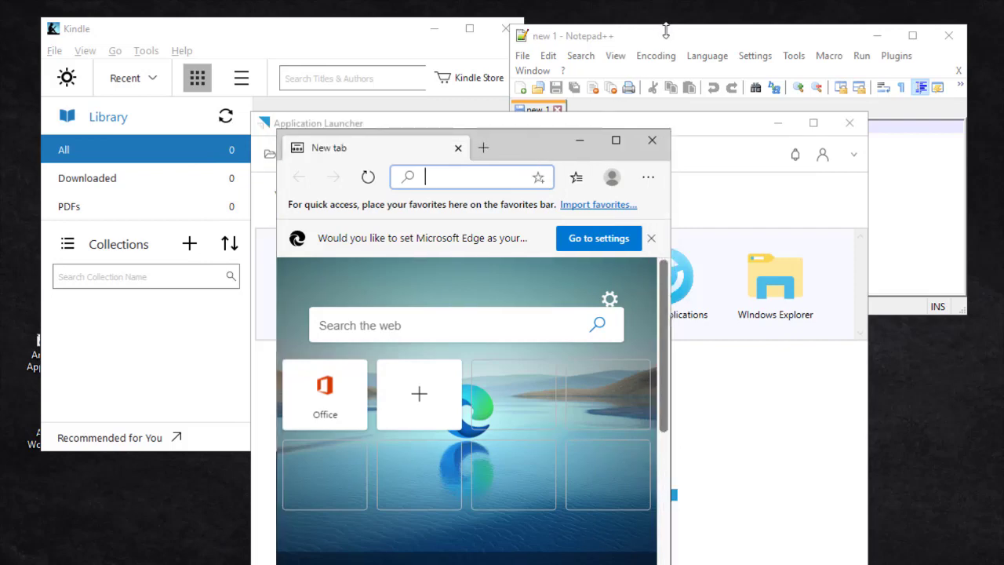
left_click_drag(690, 32, 727, 180)
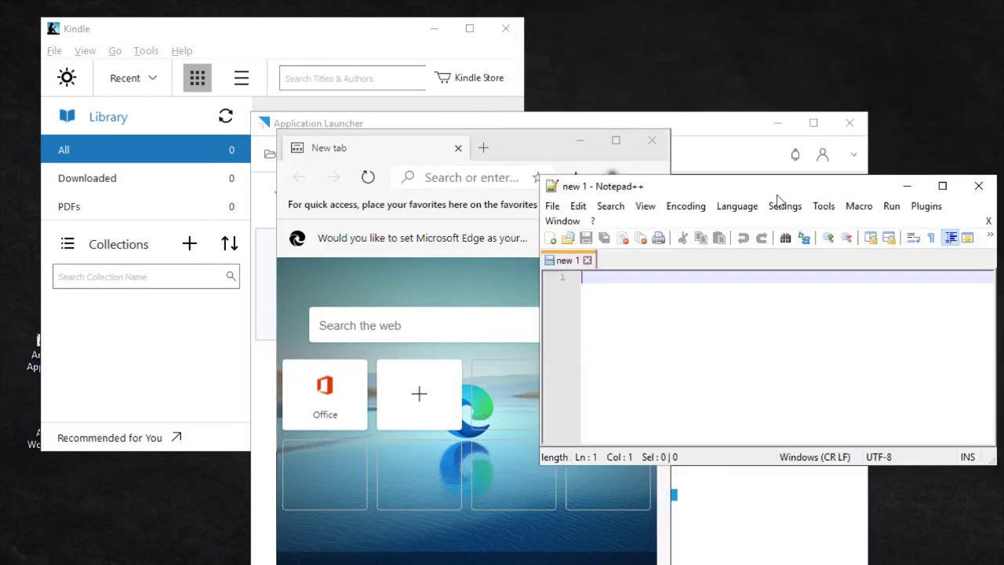
mouse_move(349, 35)
left_mouse_down()
mouse_move(517, 101)
mouse_move(404, 51)
left_mouse_up()
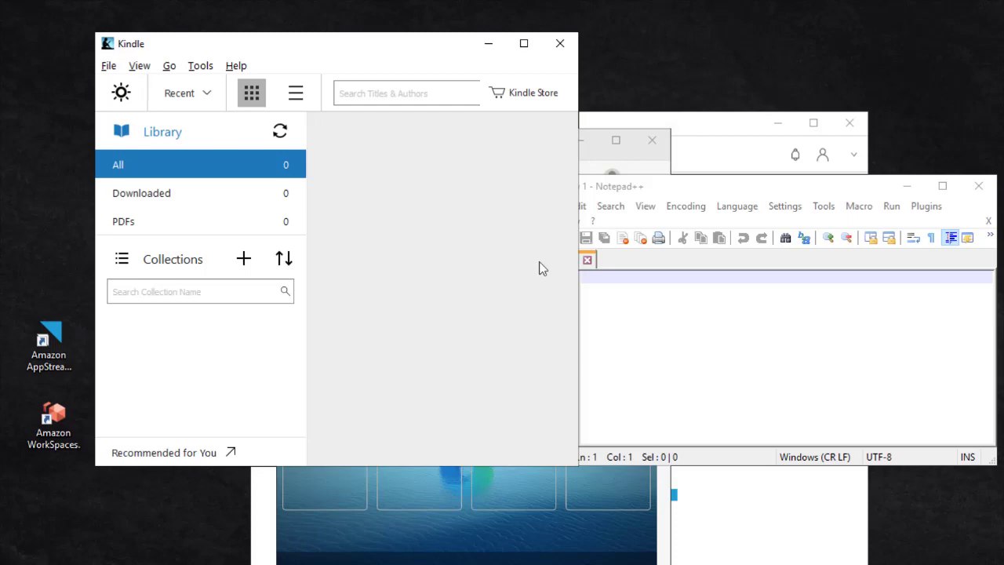
left_click(980, 189)
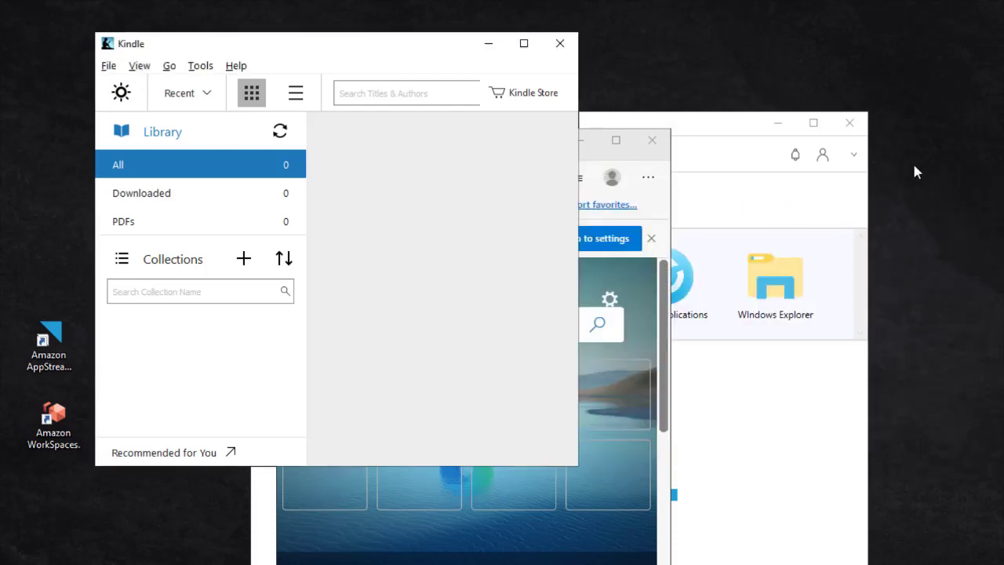
left_click(560, 43)
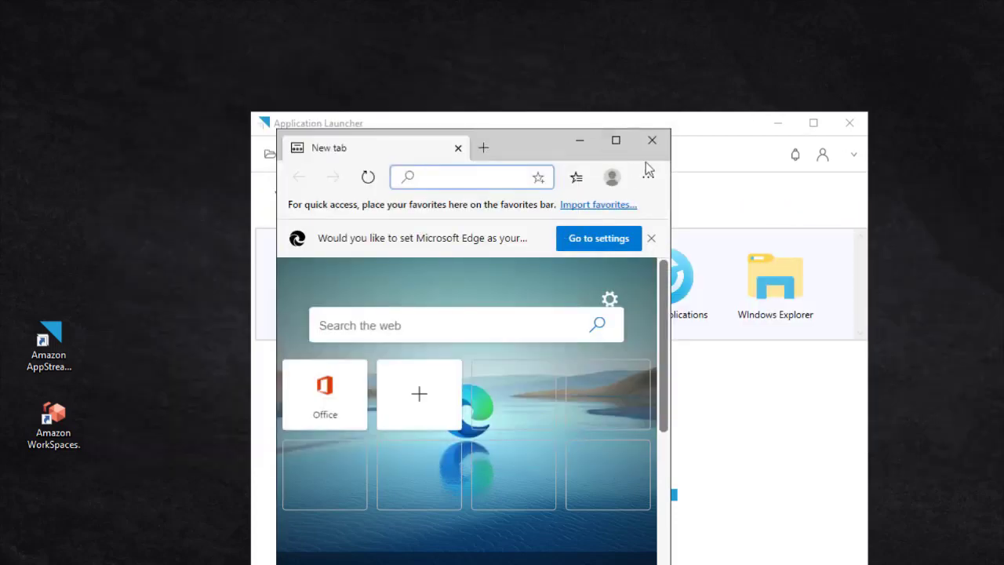
left_click(651, 141)
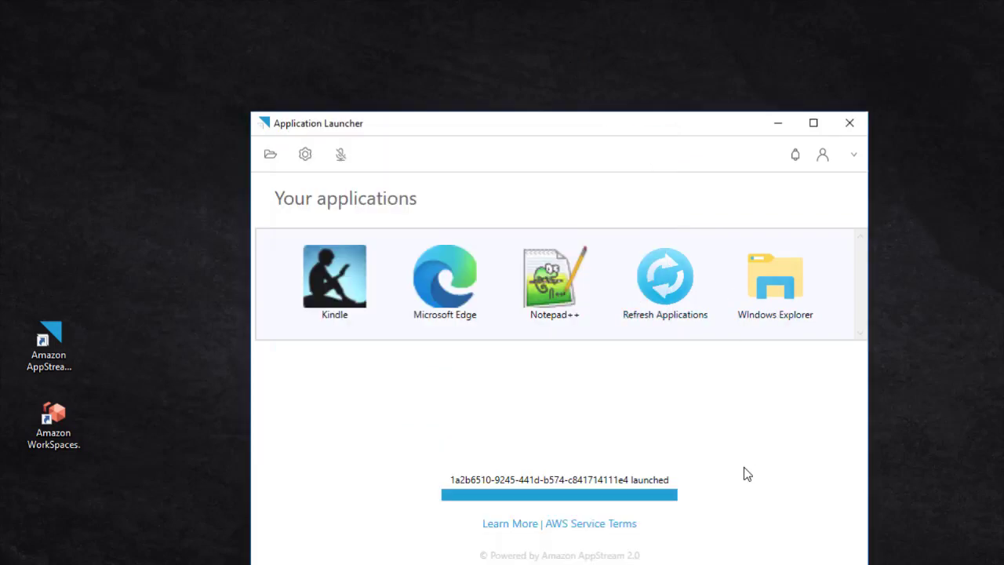